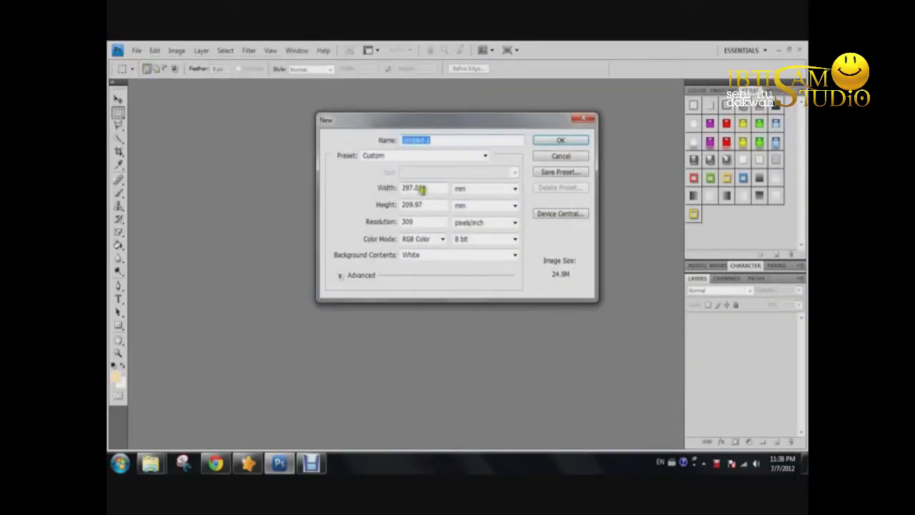
Create a new A4 International Paper document, 297 × 210 mm at 300 pixels/inch.
click(452, 158)
click(441, 203)
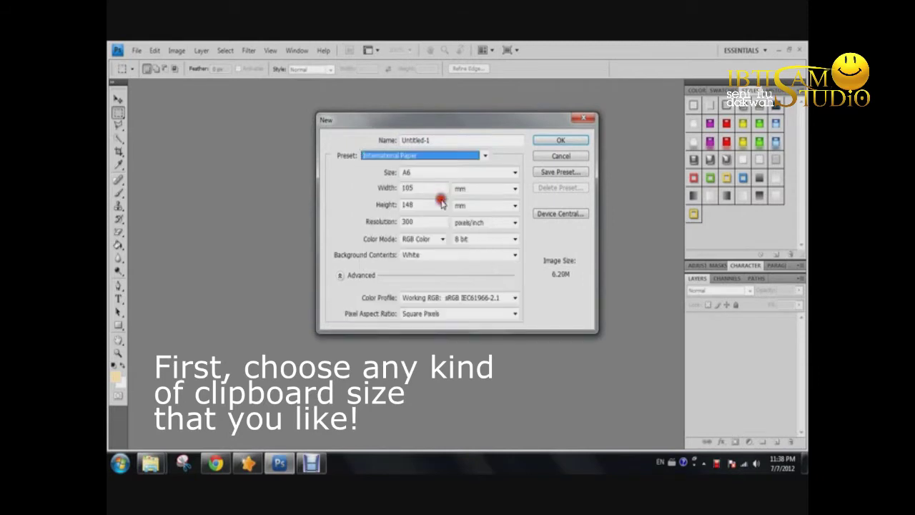
click(435, 174)
click(424, 199)
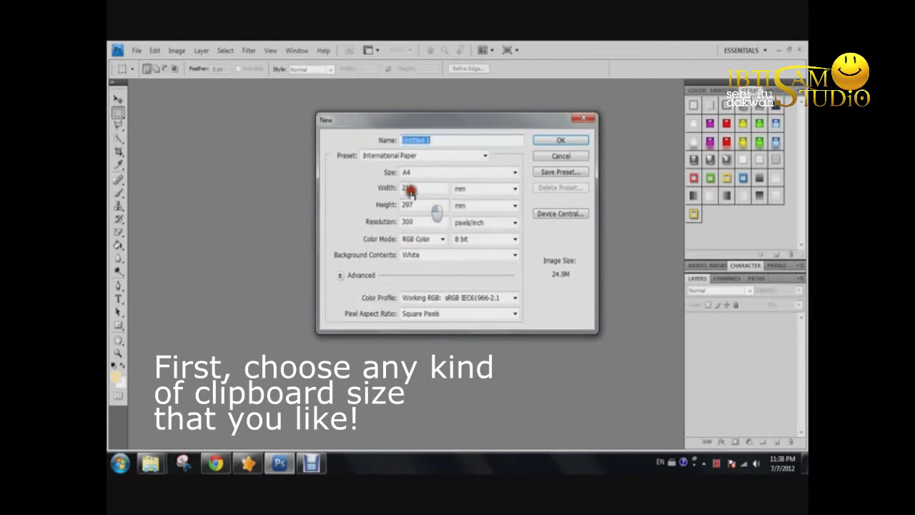
double_click(417, 187)
text(297)
key(Tab)
key(Tab)
text(21)
key(Return)
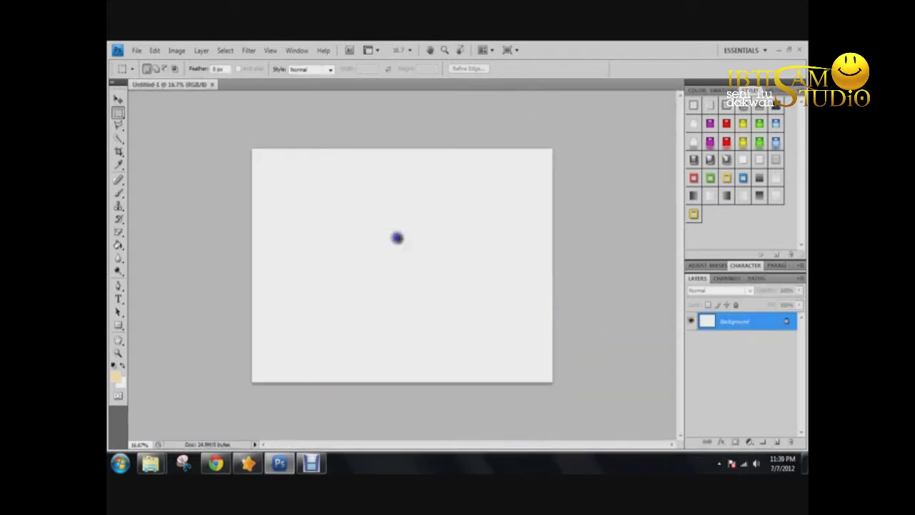
Fit the canvas on screen and convert the Background into Layer 0.
key(z)
right_click(406, 243)
click(412, 250)
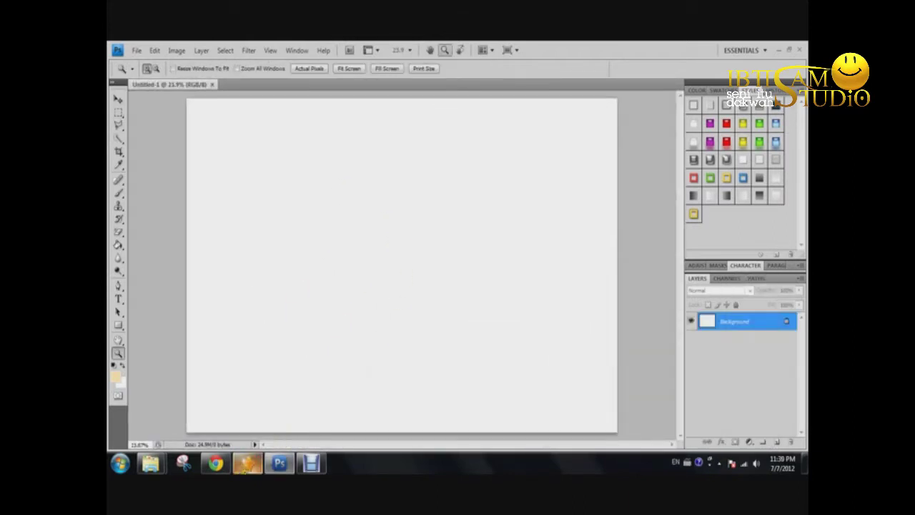
right_click(760, 322)
click(757, 429)
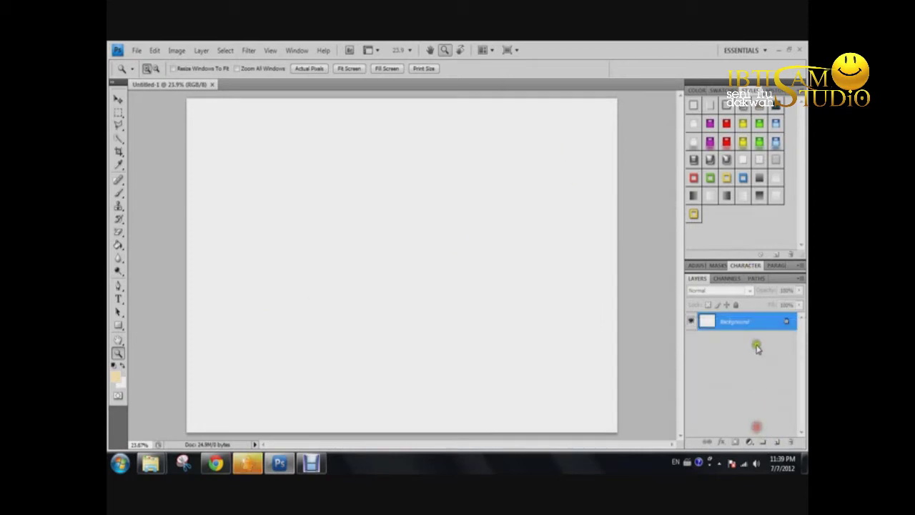
double_click(756, 321)
key(Return)
key(m)
Give Layer 0 a bright magenta Color Overlay layer style.
right_click(755, 325)
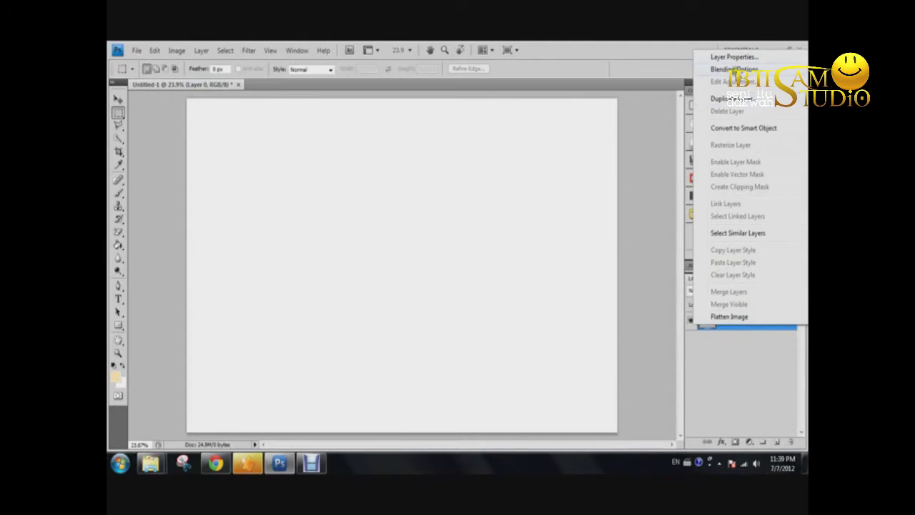
click(735, 69)
click(566, 311)
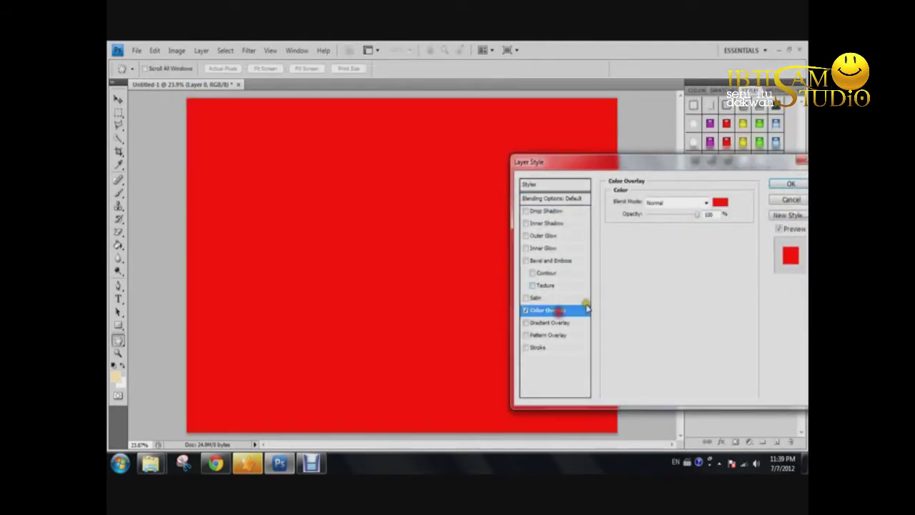
click(720, 204)
drag(671, 293, 657, 308)
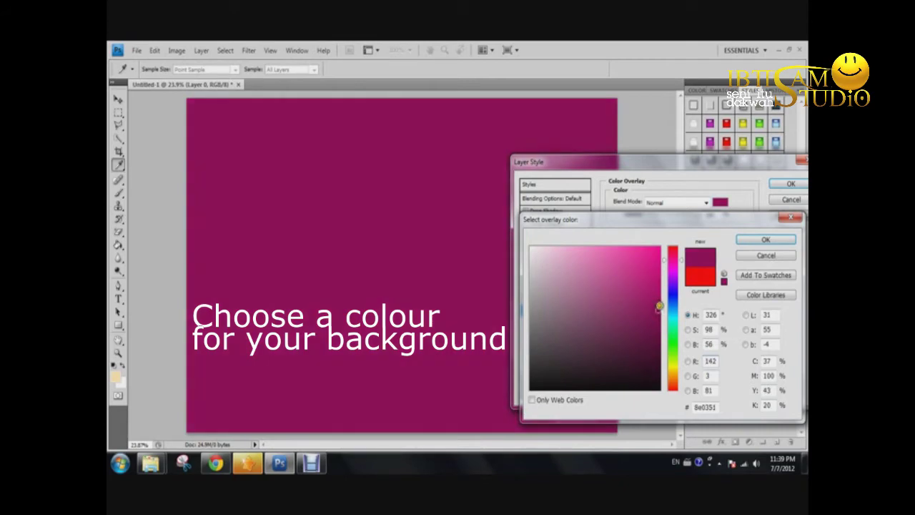
click(763, 239)
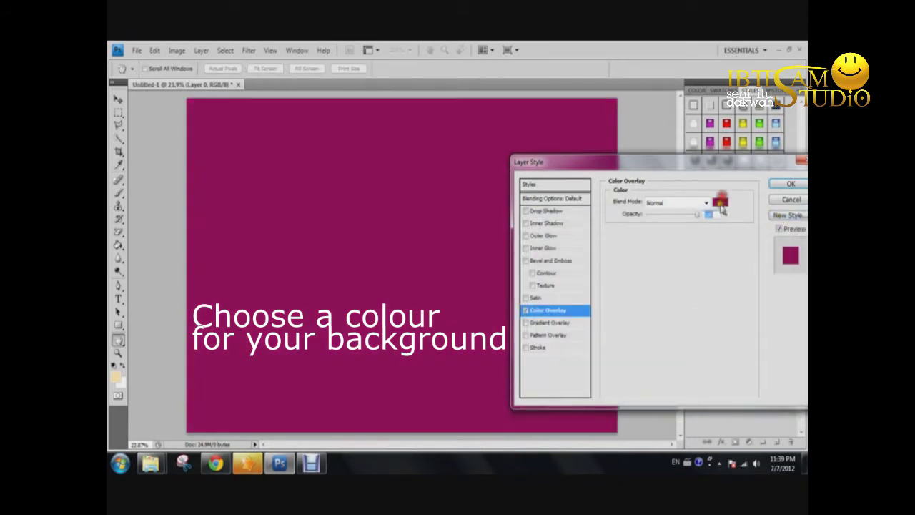
click(720, 204)
drag(608, 304, 640, 291)
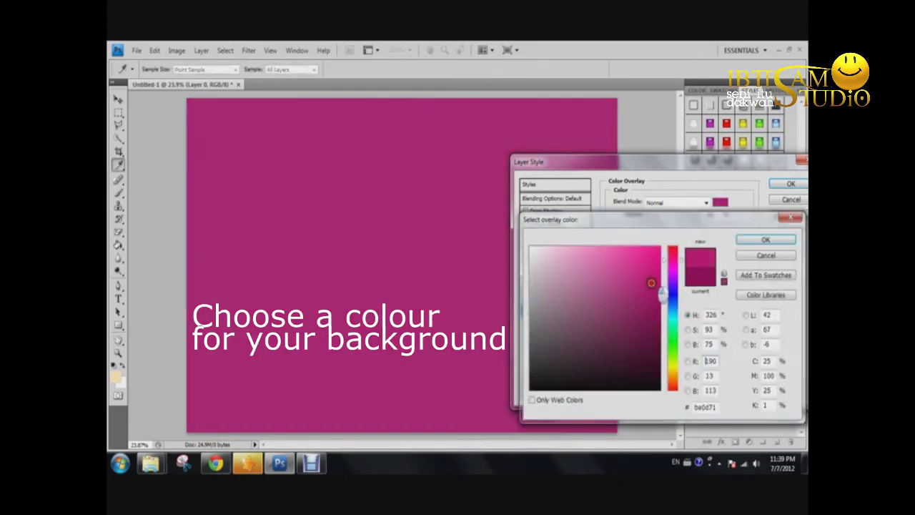
click(764, 239)
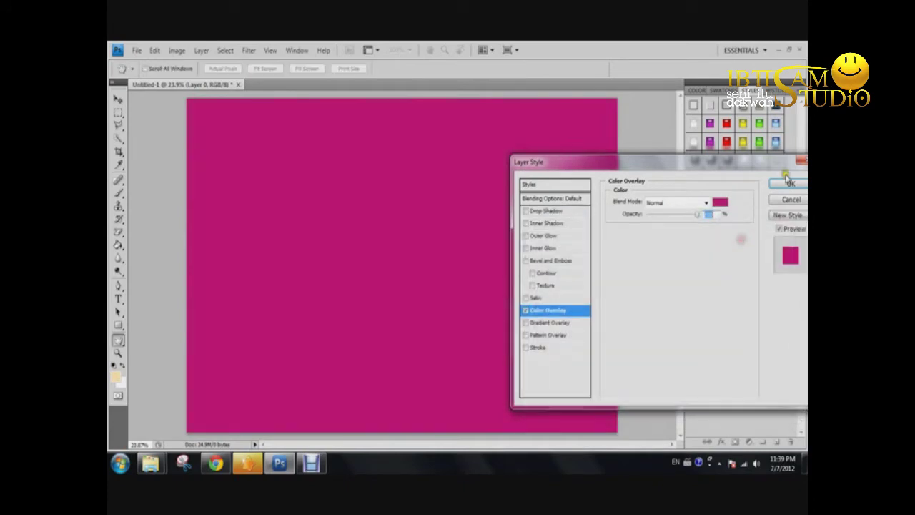
click(787, 183)
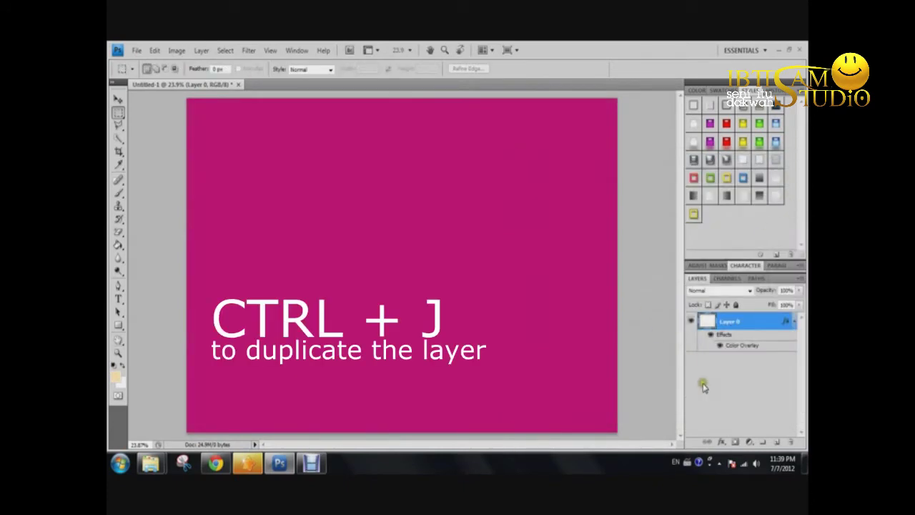
Duplicate the magenta layer, apply a dark-to-magenta gradient, and set opacity to 72%.
key(ctrl+j)
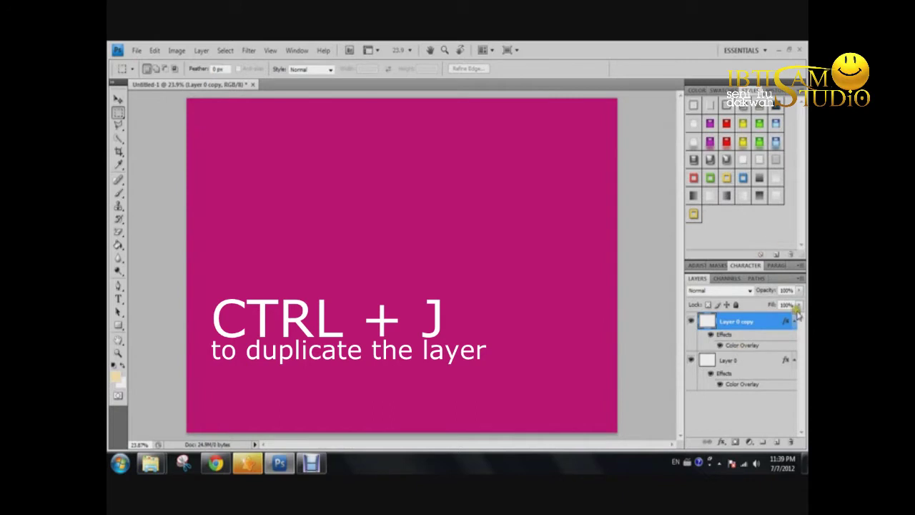
click(795, 321)
click(795, 338)
click(760, 195)
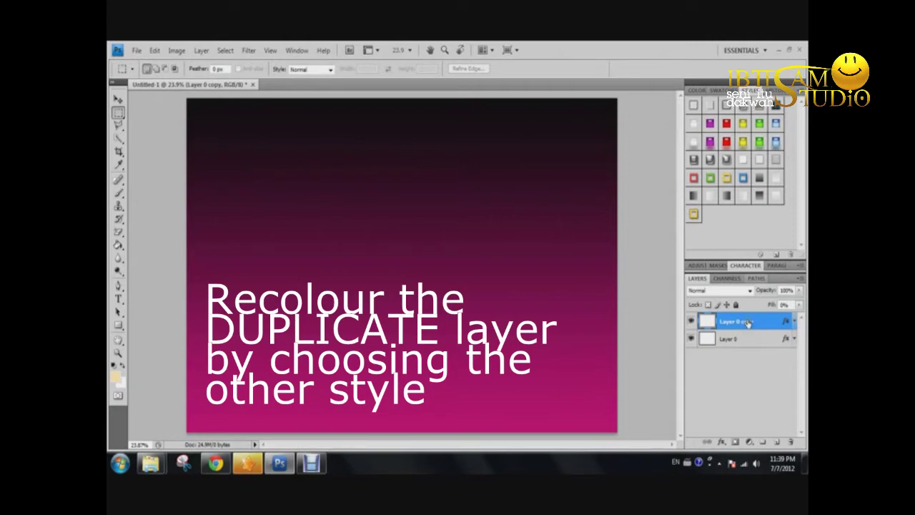
click(802, 291)
drag(800, 304, 784, 303)
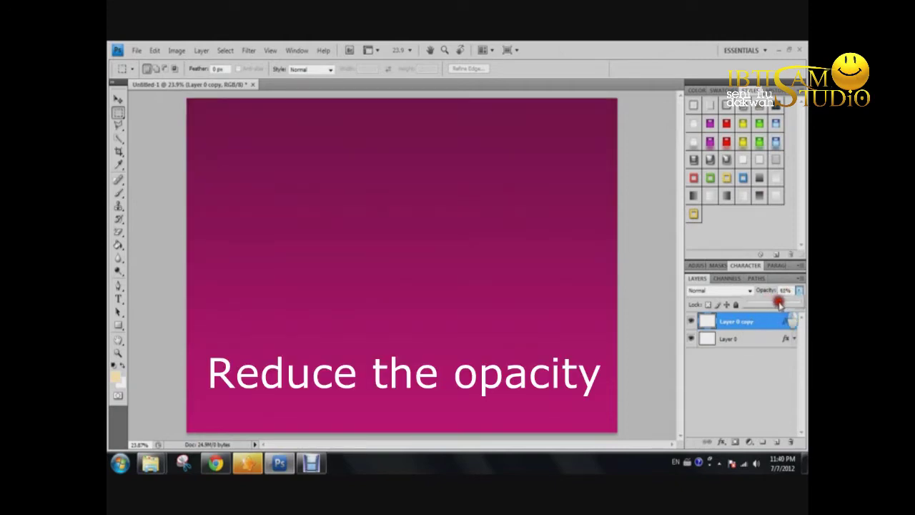
click(772, 323)
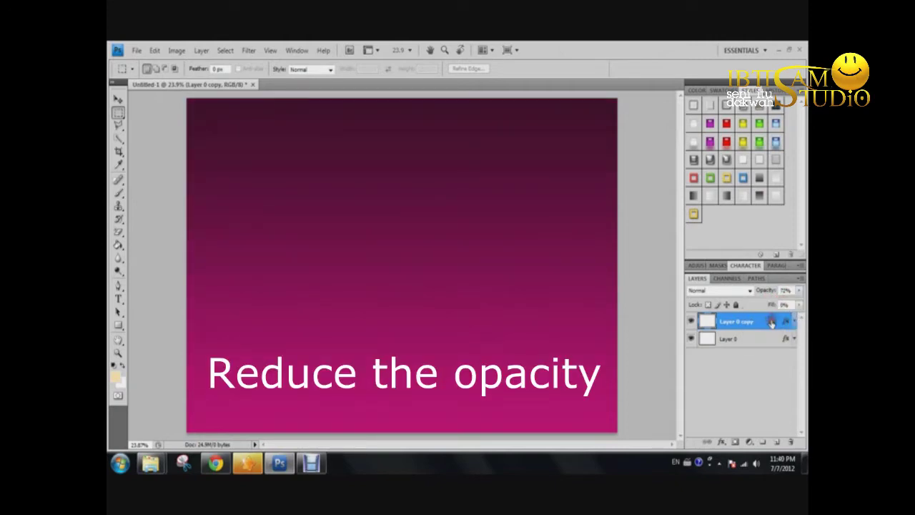
Duplicate the gradient layer again at about 53% opacity and add another layer.
key(ctrl+j)
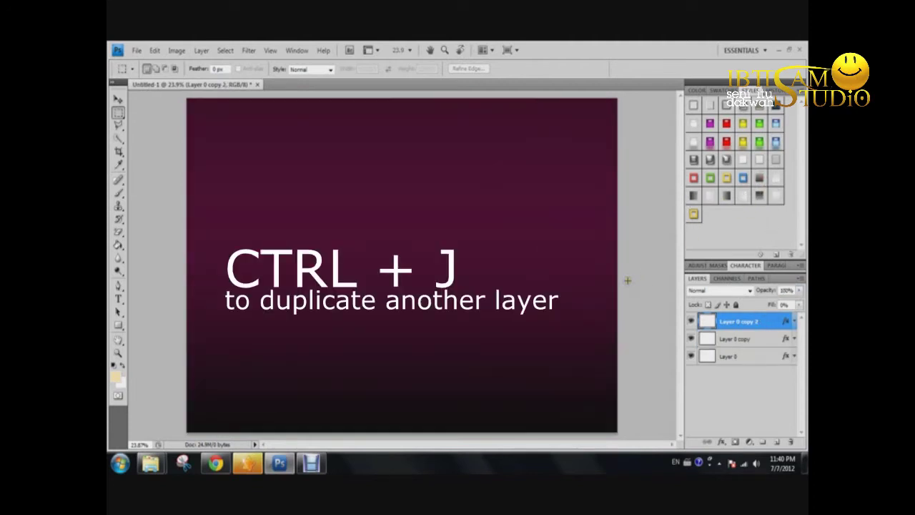
click(799, 290)
drag(792, 303, 768, 303)
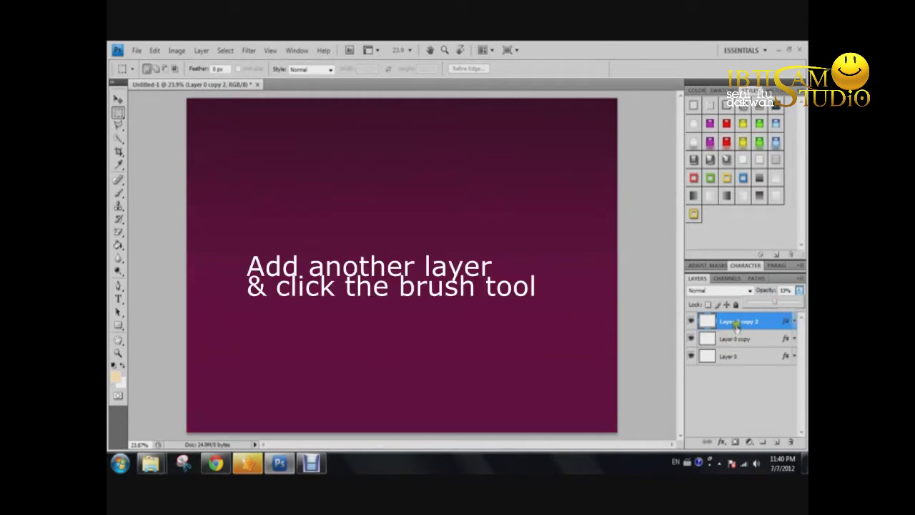
key(ctrl+j)
Paint a large soft brush glow at the canvas centre on a new layer.
click(777, 441)
click(119, 192)
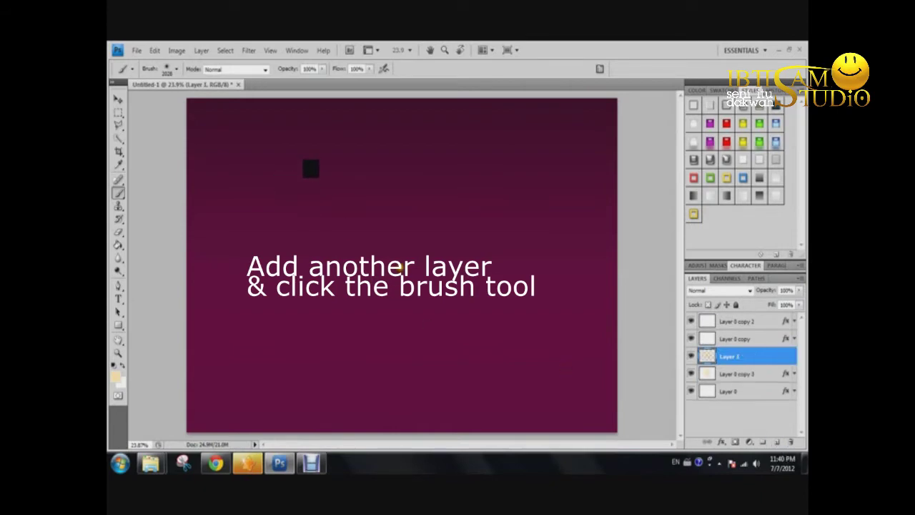
click(399, 269)
Tint the glow on Layer 1 light pink with a Color Overlay style.
right_click(784, 365)
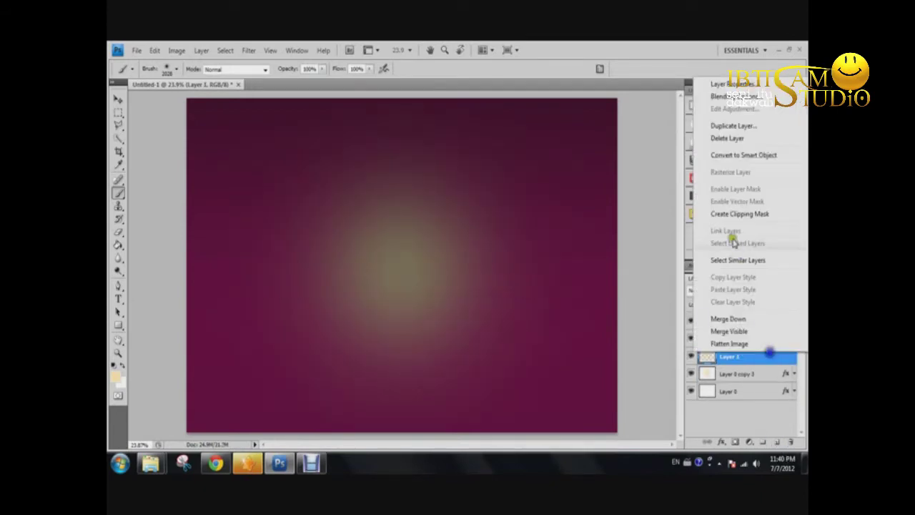
click(729, 92)
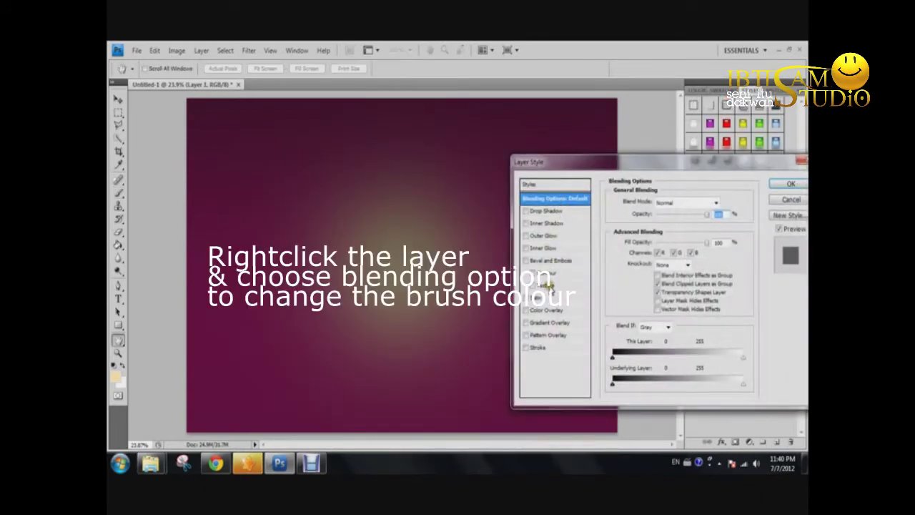
click(548, 309)
click(720, 202)
drag(634, 259, 468, 245)
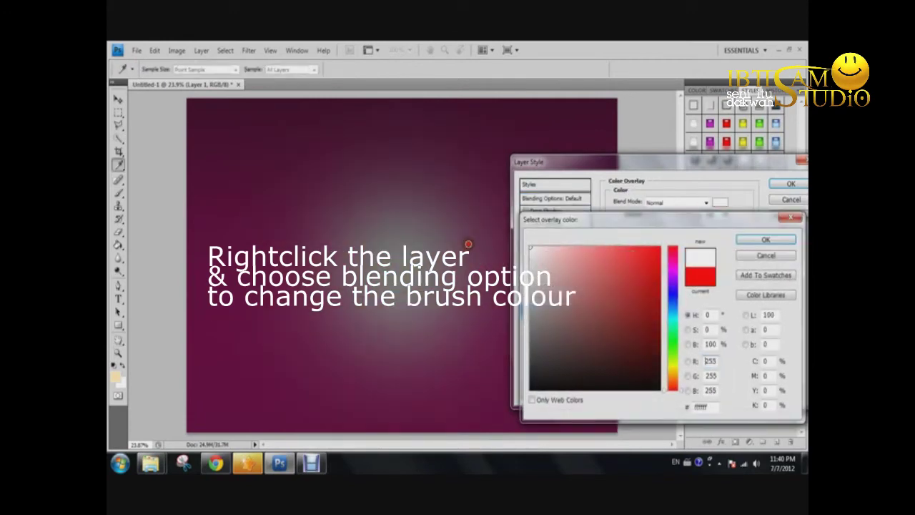
click(478, 147)
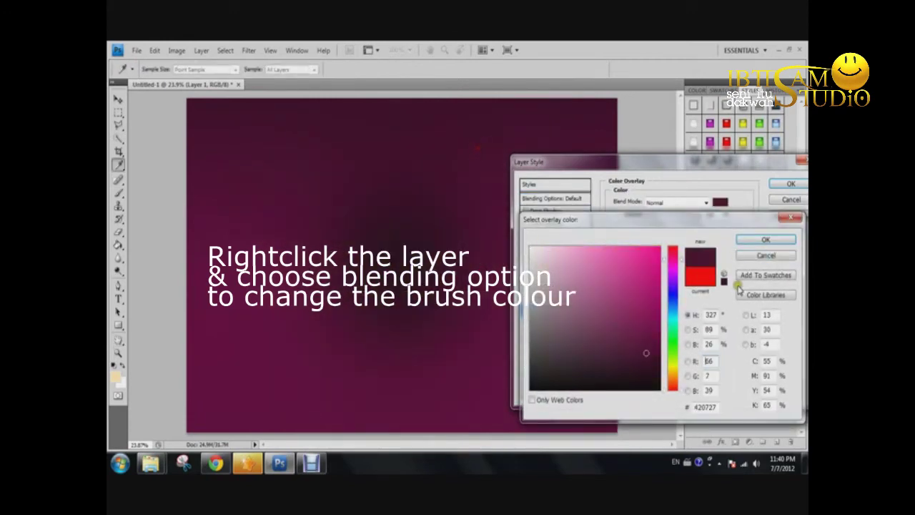
click(656, 252)
mouse_move(656, 252)
mouse_down()
mouse_move(597, 274)
mouse_move(531, 247)
mouse_move(587, 247)
mouse_move(578, 247)
mouse_up()
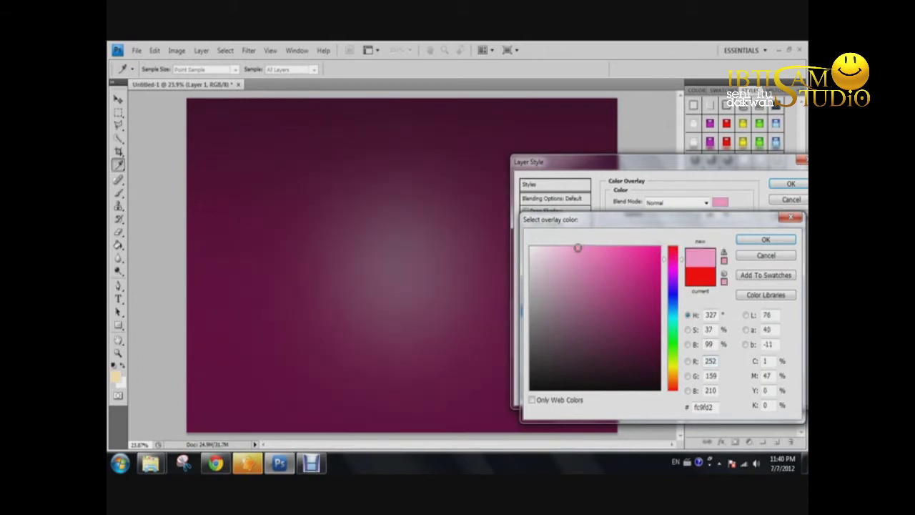
click(766, 239)
click(791, 184)
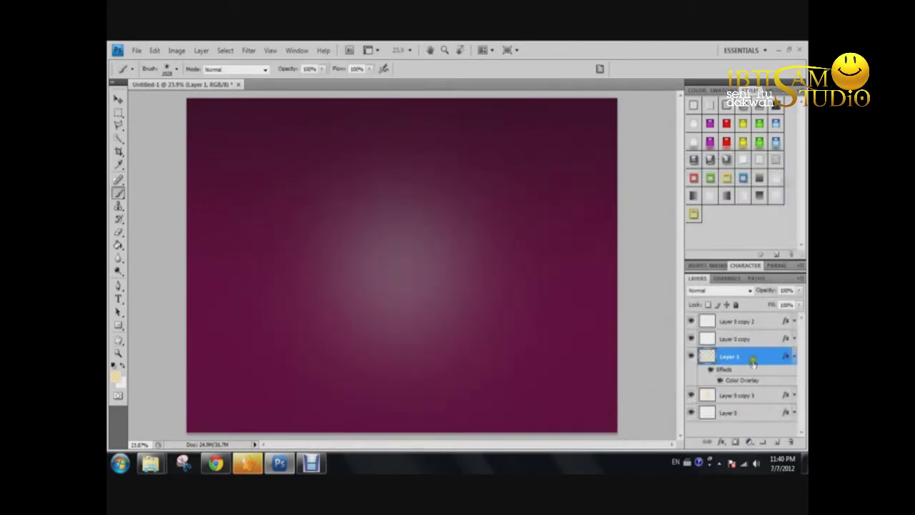
click(793, 361)
click(757, 375)
Delete the extra Layer 0 copy and enlarge the glow to 137.9% beyond the canvas.
key(Delete)
click(727, 356)
key(ctrl+t)
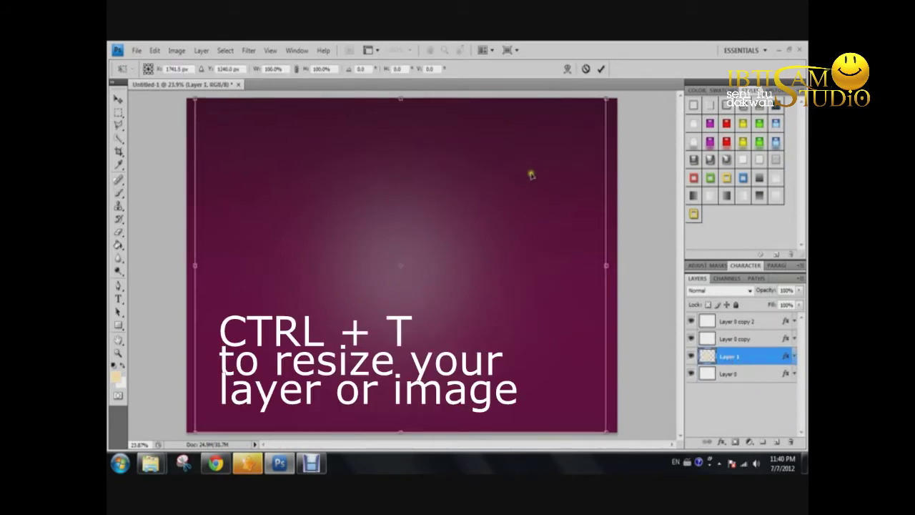
drag(609, 99, 522, 309)
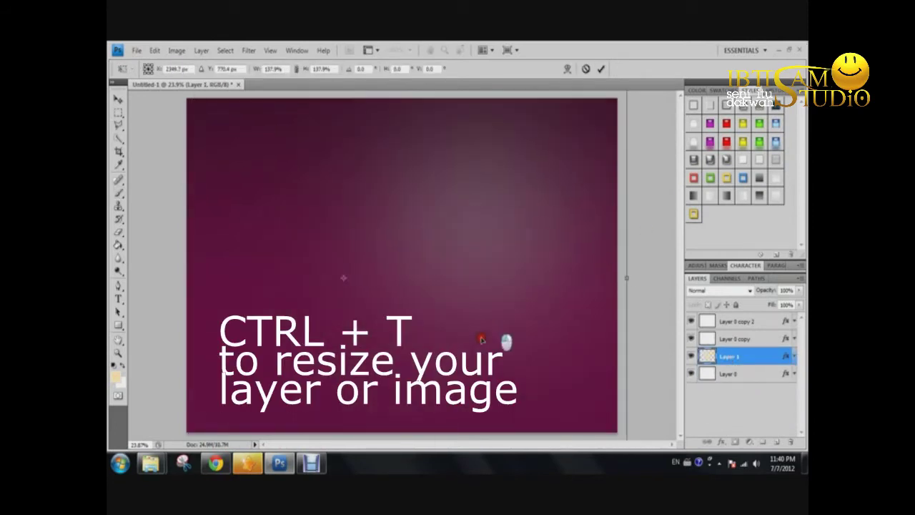
key(Return)
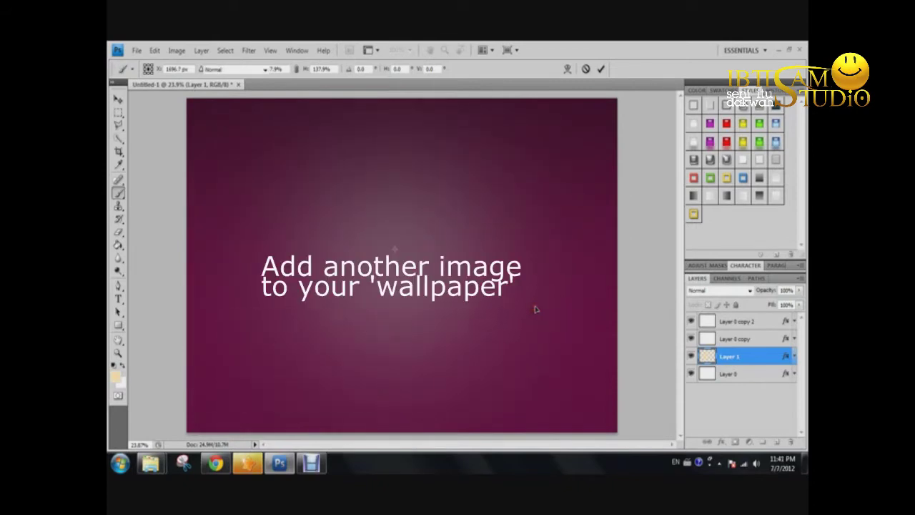
Open KORAN AMAZING.jpg from the Downloads folder in Photoshop.
key(b)
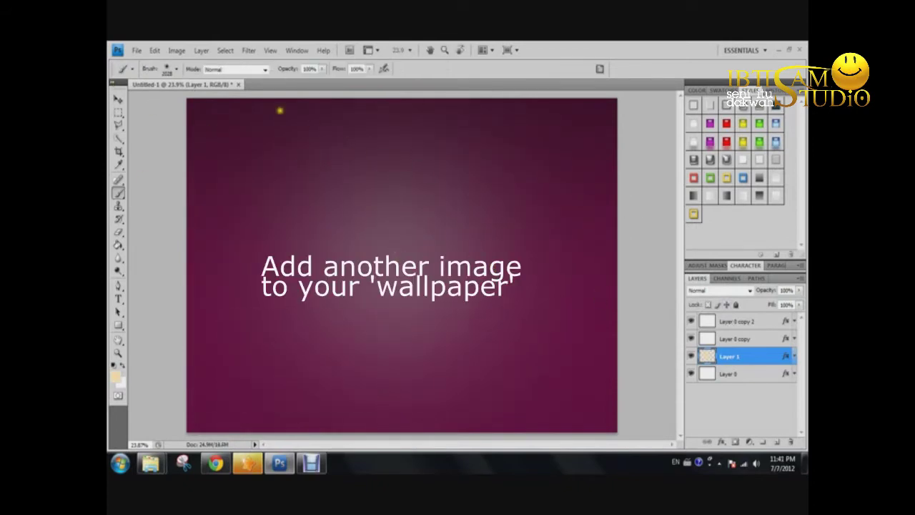
click(119, 99)
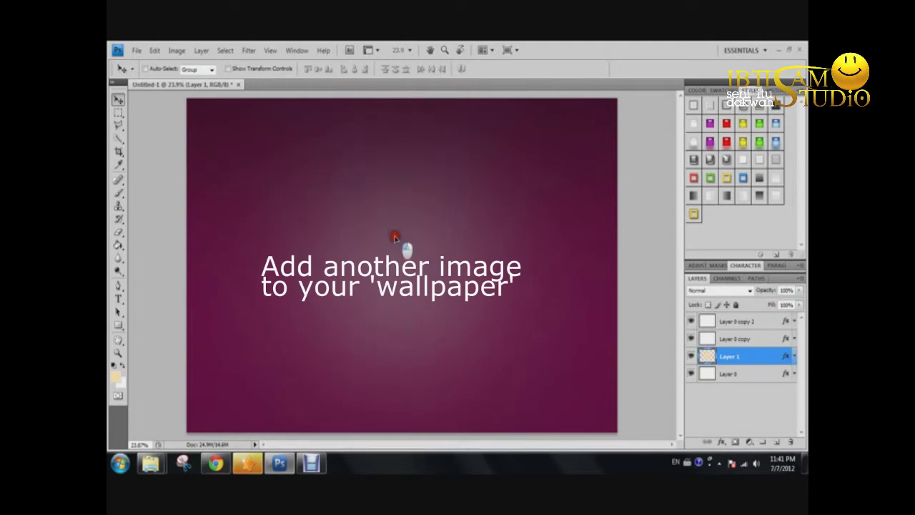
mouse_move(150, 463)
click(286, 404)
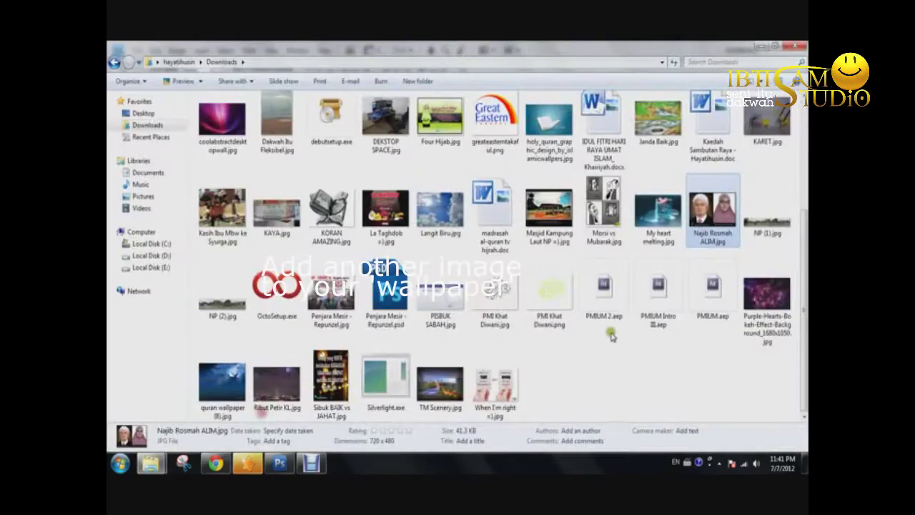
click(613, 382)
drag(328, 204, 529, 225)
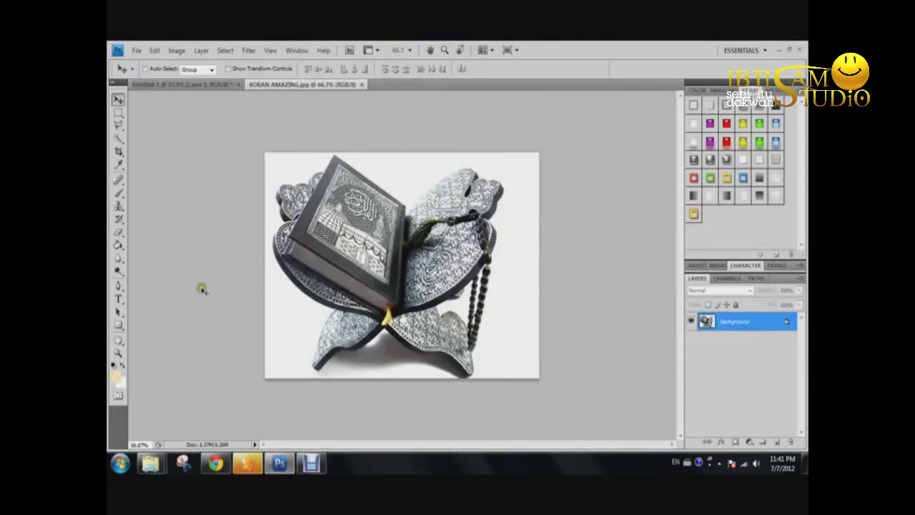
Remove the white background and shadow around the Quran stand with the Magic Eraser.
right_click(116, 234)
click(158, 256)
click(275, 212)
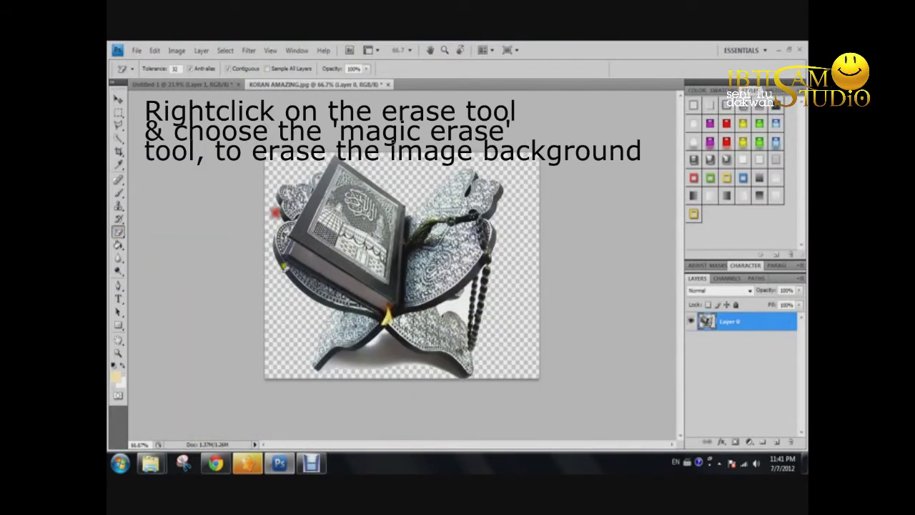
click(377, 355)
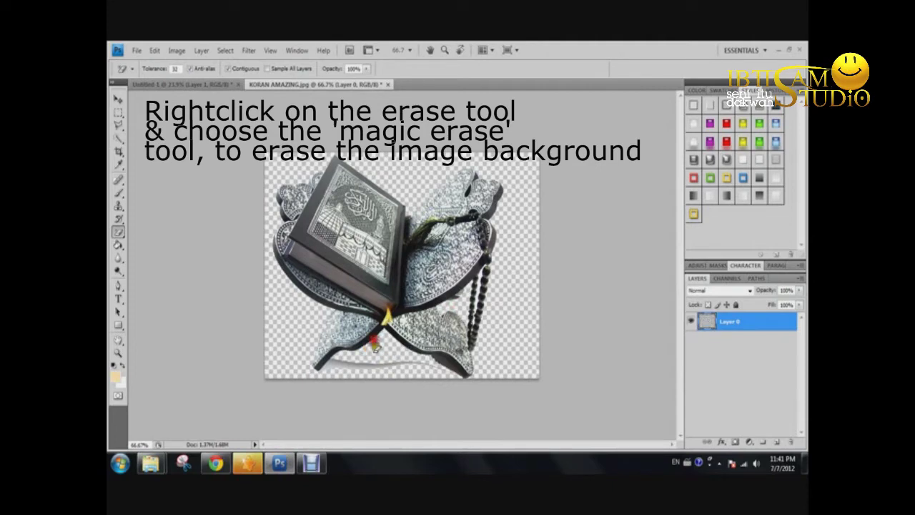
click(365, 367)
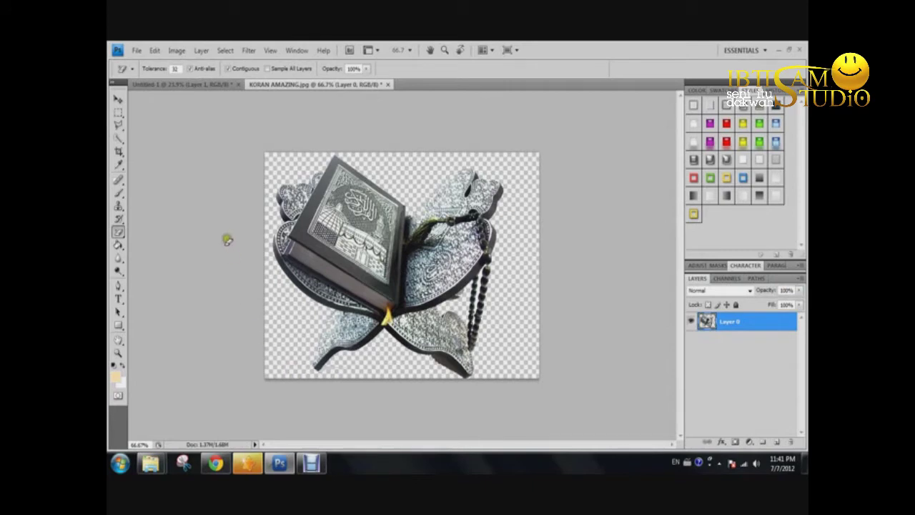
Move the Quran image into Untitled-1, shrink it, and place it upper right.
click(118, 100)
drag(408, 272, 196, 84)
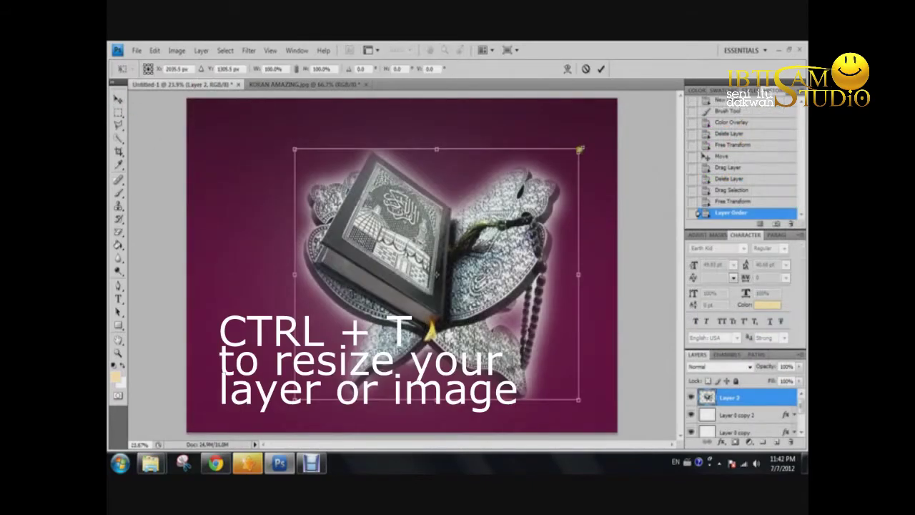
drag(580, 149, 453, 246)
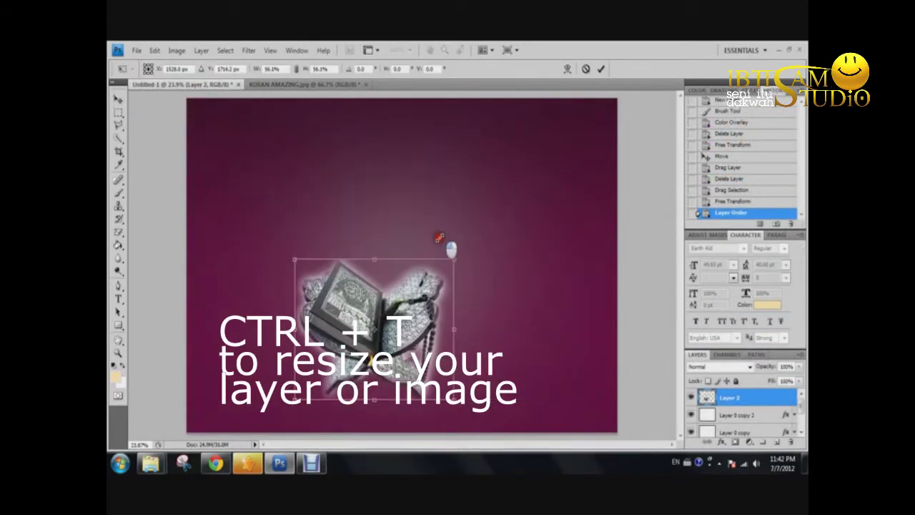
key(Return)
mouse_move(413, 321)
mouse_down()
mouse_move(540, 247)
mouse_move(540, 188)
mouse_move(545, 201)
mouse_up()
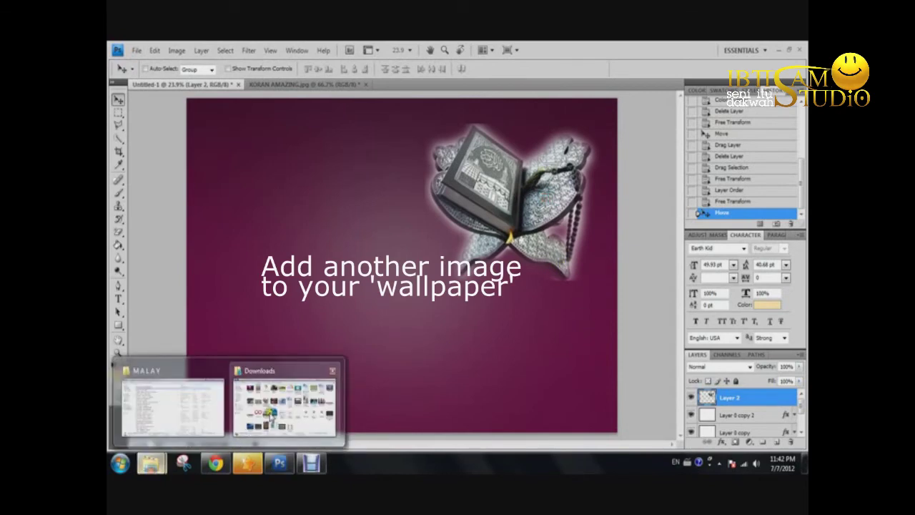
Open CLOUD.jpg from the Downloads folder in Photoshop.
mouse_move(151, 463)
click(286, 361)
scroll(567, 388, up, 2)
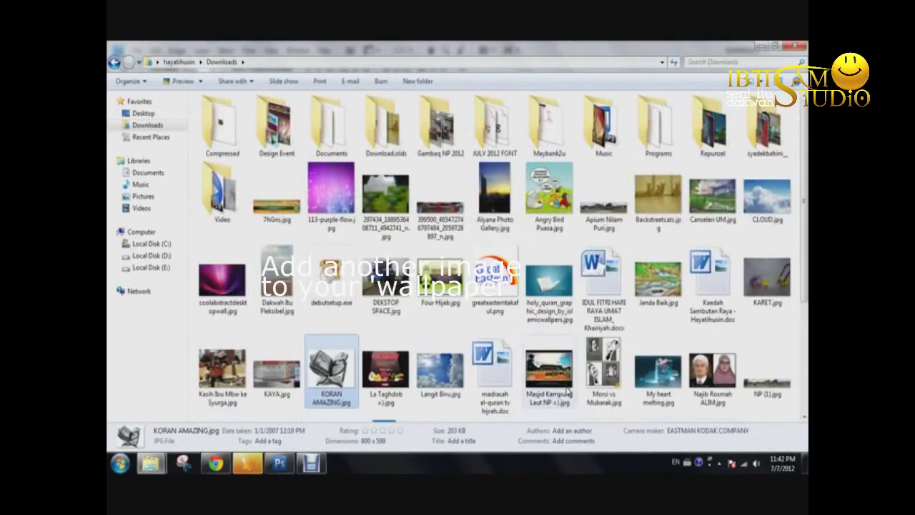
mouse_move(767, 161)
mouse_down()
mouse_move(314, 414)
mouse_move(380, 260)
mouse_up()
click(118, 124)
Outline the cloud with a Polygonal Lasso selection.
click(303, 290)
click(288, 226)
click(314, 193)
click(444, 208)
click(465, 214)
click(507, 235)
click(461, 333)
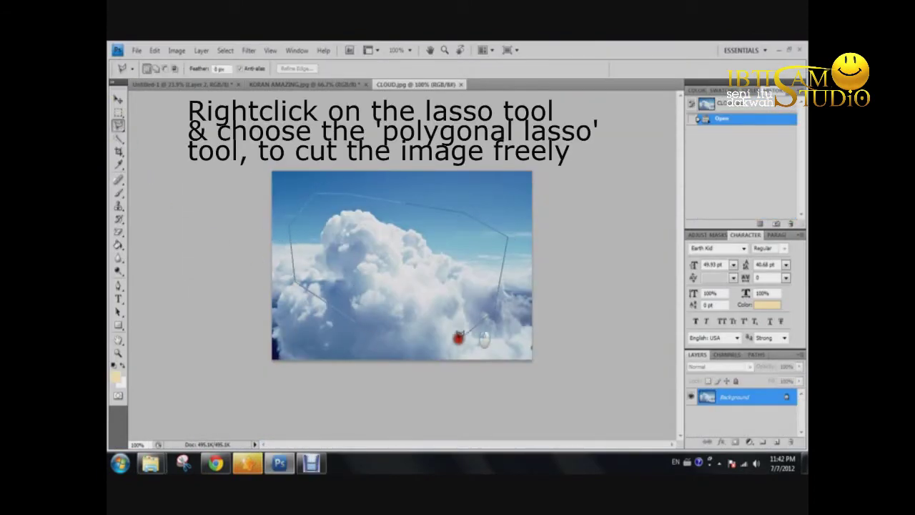
click(428, 348)
double_click(356, 321)
Feather the cloud selection by 30 pixels.
right_click(368, 316)
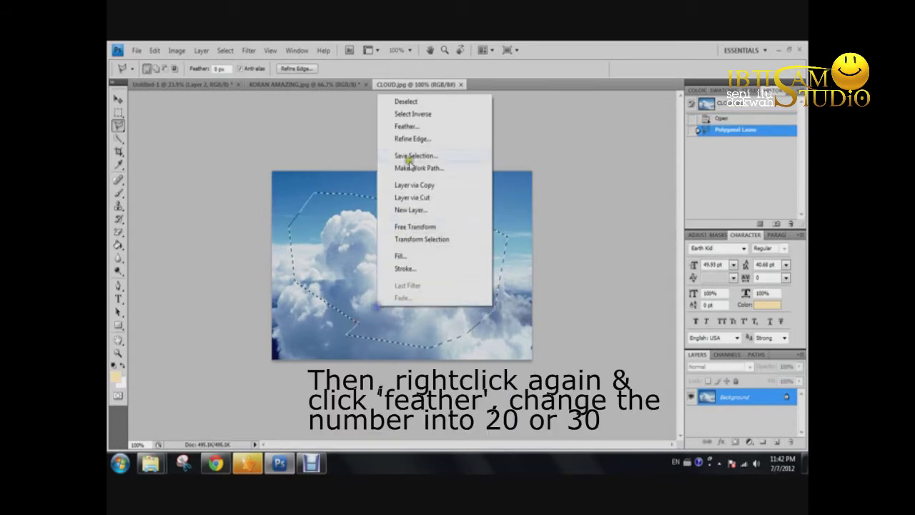
click(413, 128)
text(30)
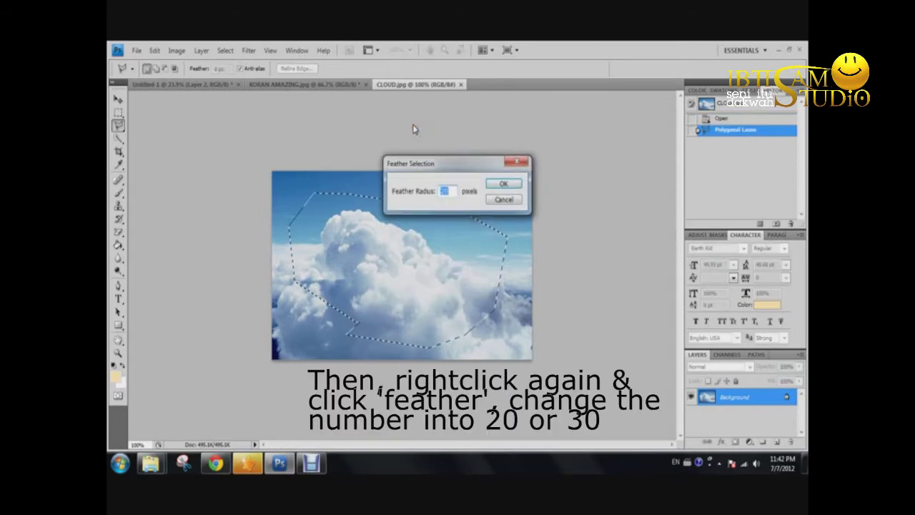
key(Return)
Bring the feathered cloud into the wallpaper, enlarge it, and place it upper right.
key(v)
drag(380, 275, 213, 90)
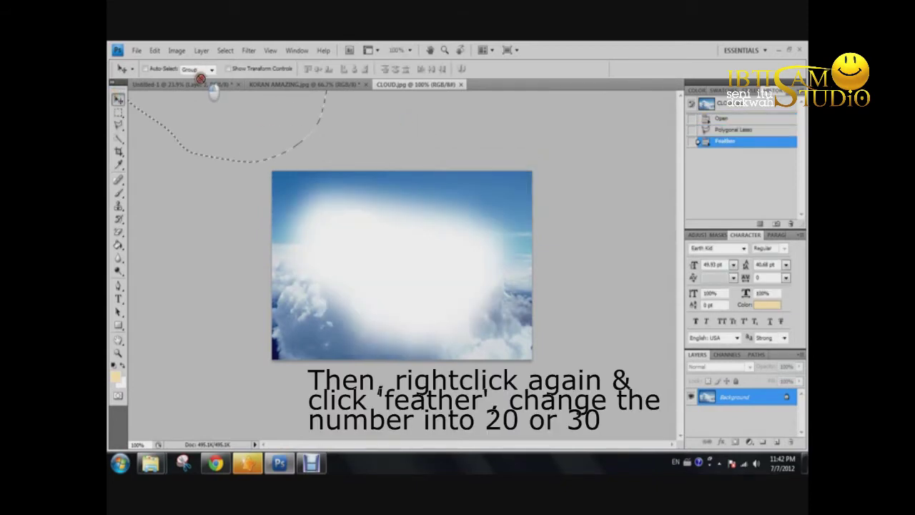
drag(201, 79, 411, 235)
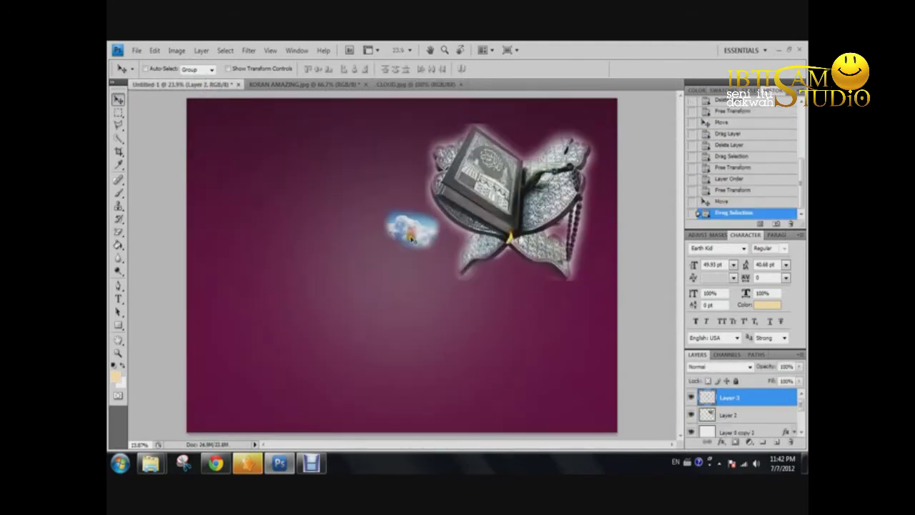
key(ctrl+t)
drag(450, 265, 676, 433)
mouse_move(551, 348)
mouse_down()
mouse_move(533, 234)
mouse_move(512, 208)
mouse_move(484, 226)
mouse_up()
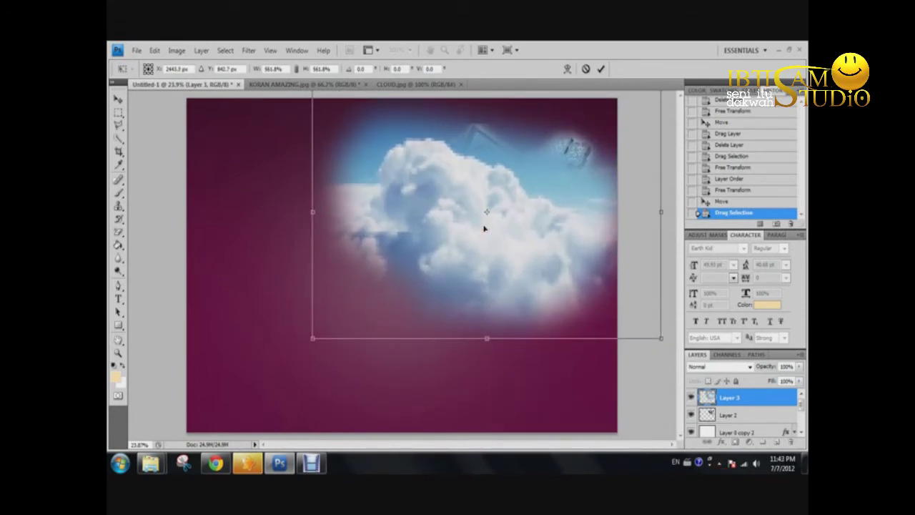
key(Return)
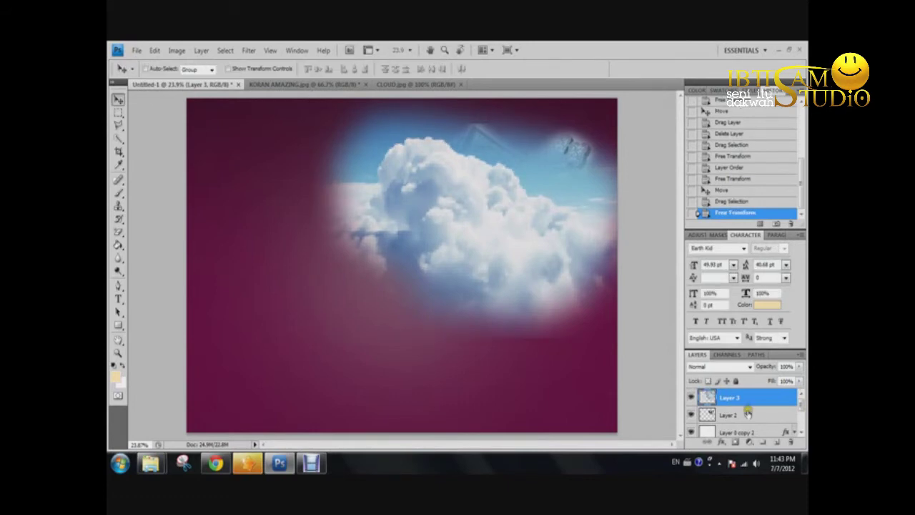
Stack the Quran layer above the cloud layer and shift the Quran up and right.
drag(748, 414, 748, 392)
mouse_move(551, 207)
mouse_down()
mouse_move(559, 188)
mouse_move(544, 253)
mouse_up()
click(740, 416)
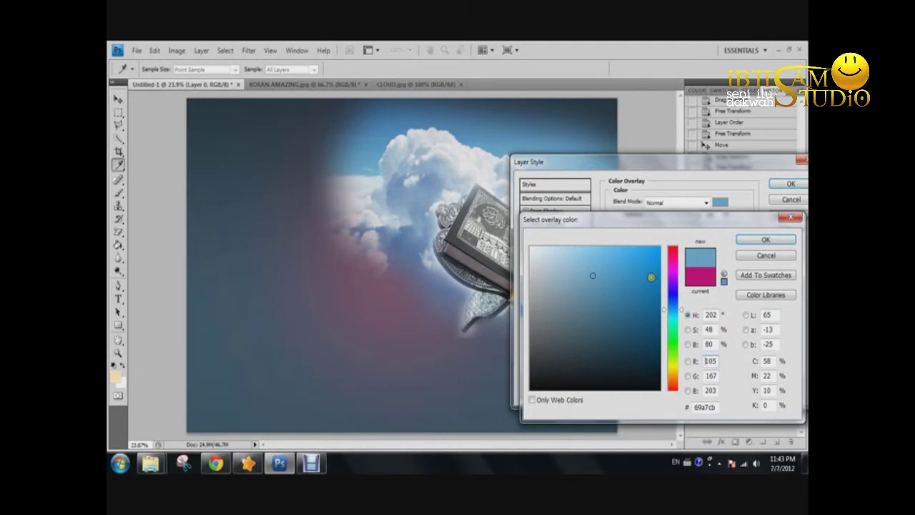
Make the background overlay blue and place the mosque and wave band beneath the clouds.
drag(651, 276, 652, 257)
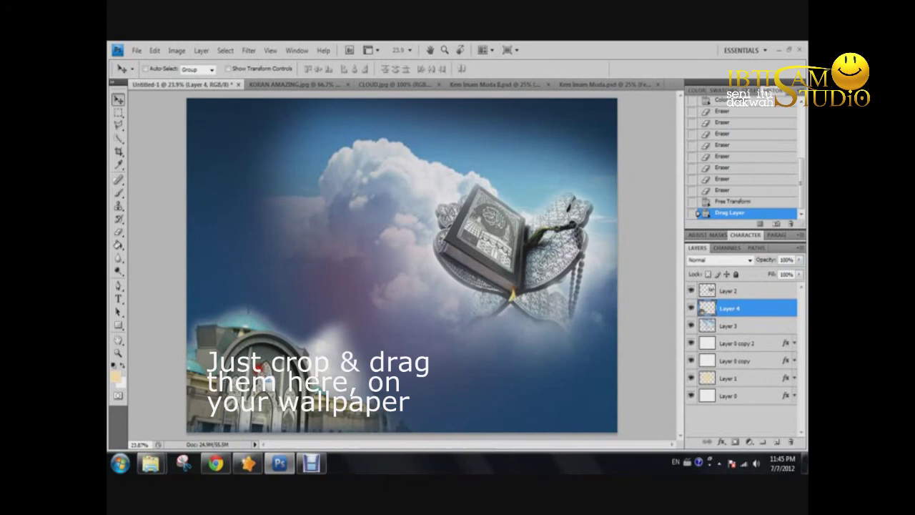
drag(256, 367, 255, 367)
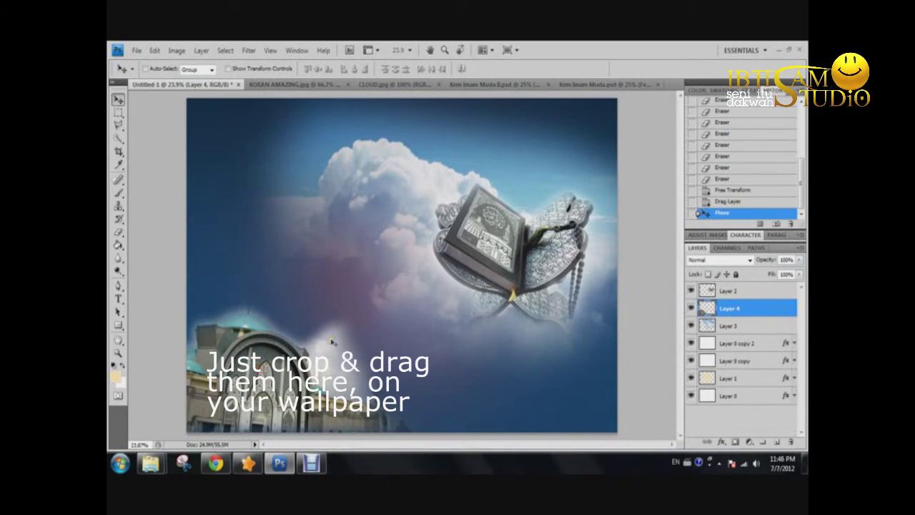
mouse_move(417, 166)
mouse_down()
mouse_move(480, 310)
mouse_move(465, 296)
mouse_up()
mouse_move(730, 308)
mouse_down()
mouse_move(707, 335)
mouse_move(757, 349)
mouse_up()
drag(377, 325, 377, 356)
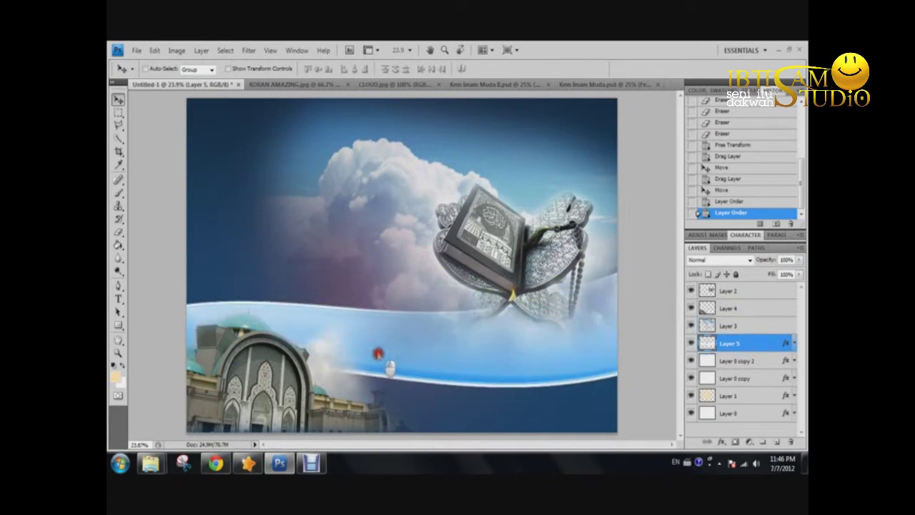
Move the Quran image up and to the left.
click(735, 290)
drag(535, 253, 489, 207)
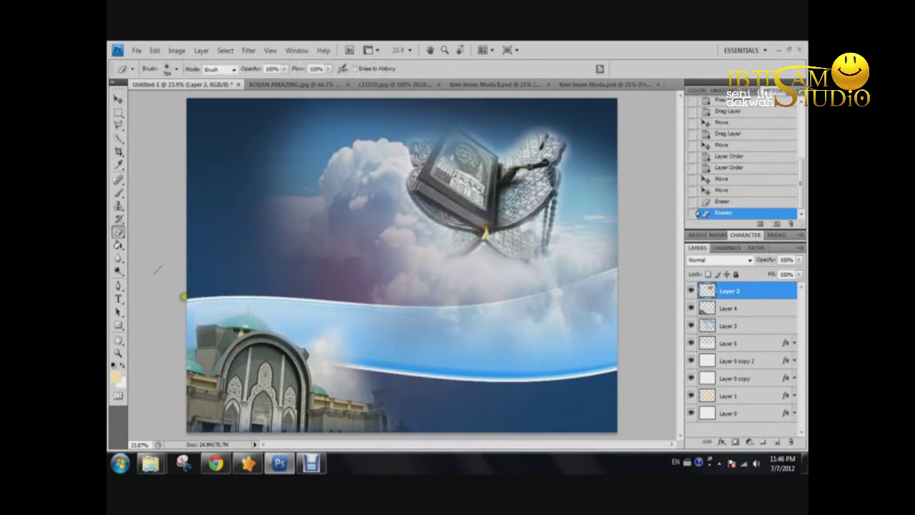
click(118, 299)
Type the title NUZUL QURAN and position it over the wave band.
click(277, 188)
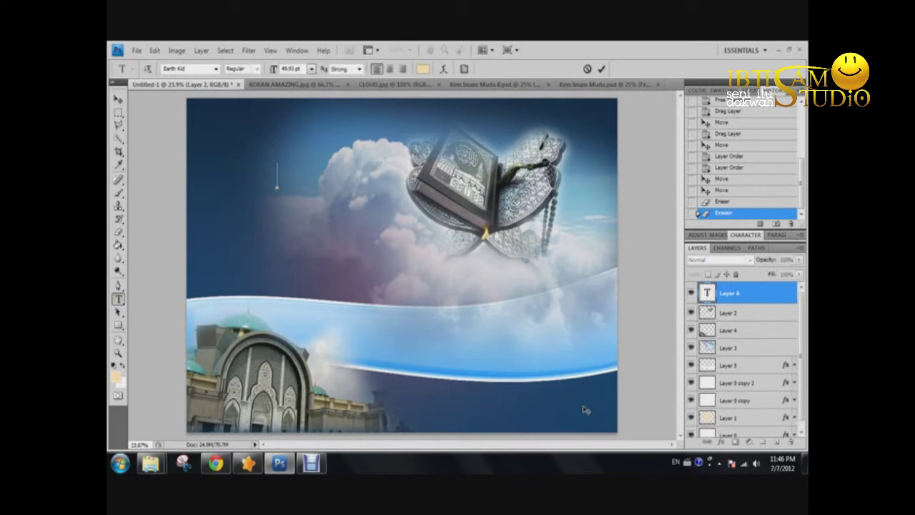
text(QURAN)
key(BackSpace)
key(BackSpace)
key(BackSpace)
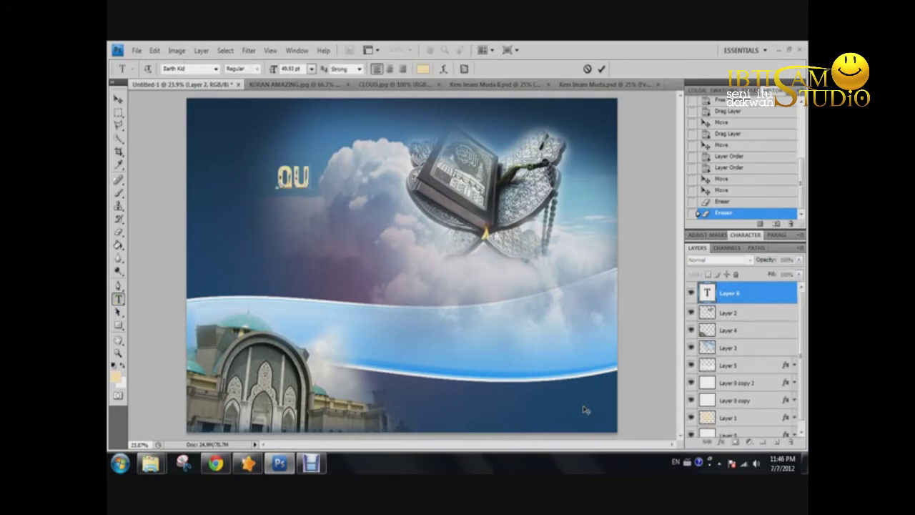
key(ctrl+a)
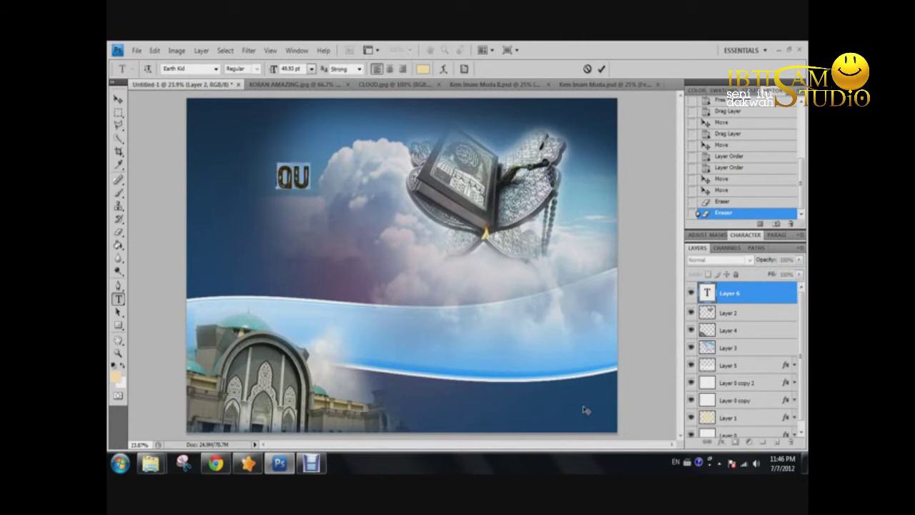
text(NUZUL)
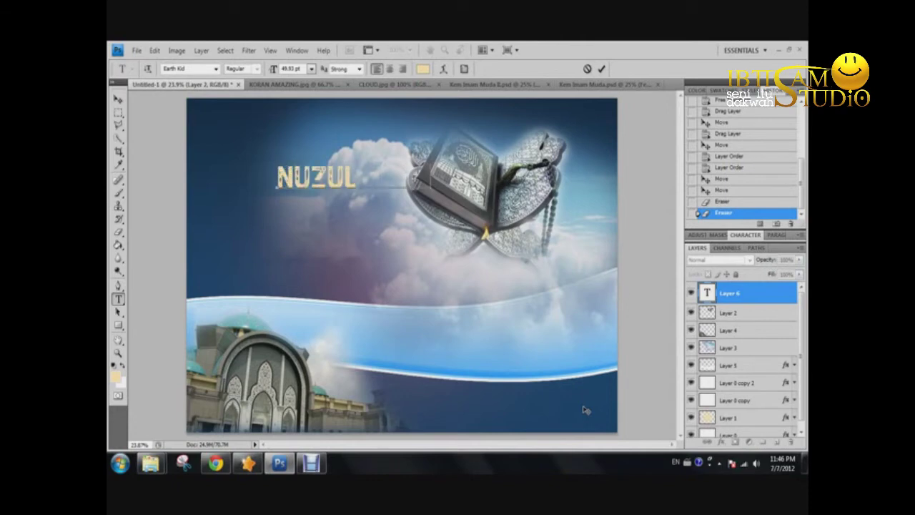
text( QURAN)
drag(360, 196, 332, 208)
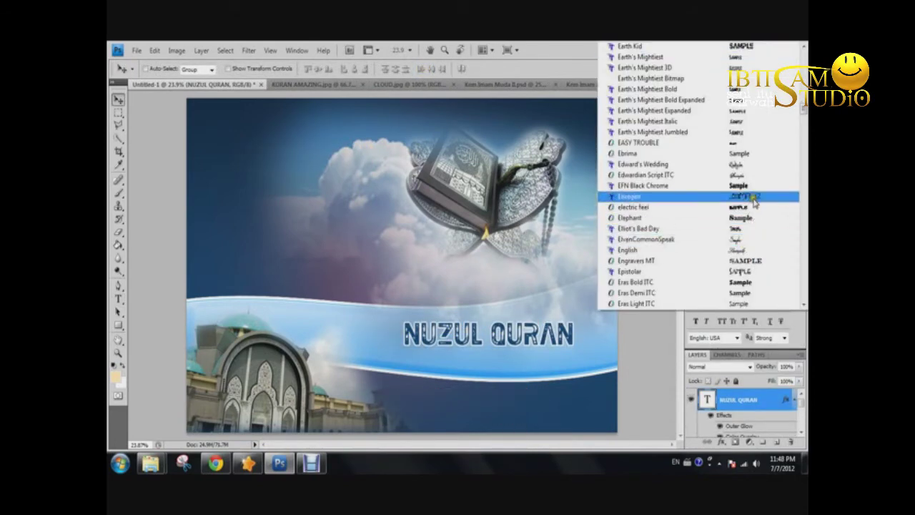
Try English, Laban, Laughin Like A Seagull and MagicCrystal script fonts on the title.
click(748, 250)
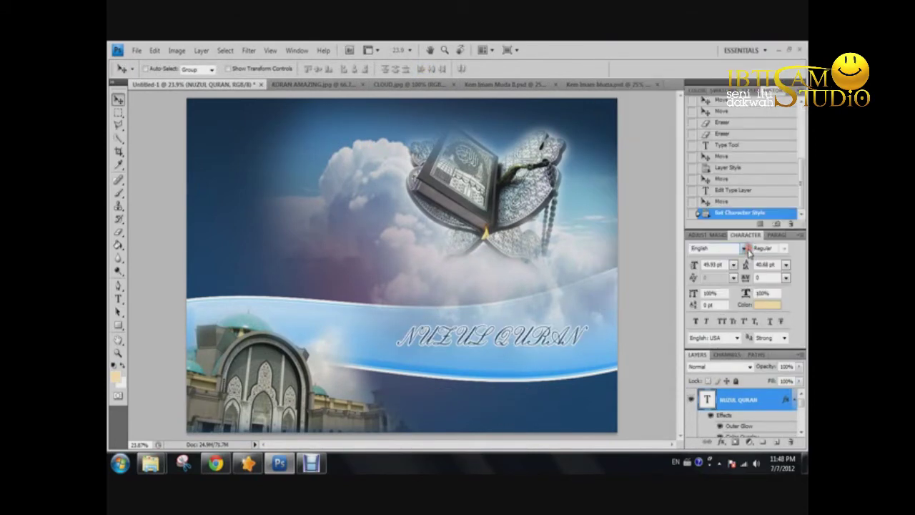
click(743, 250)
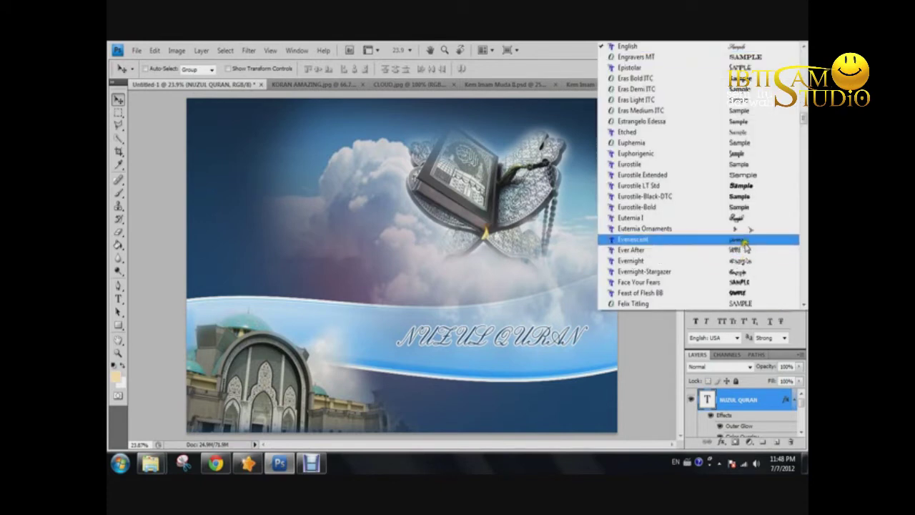
drag(803, 121, 802, 143)
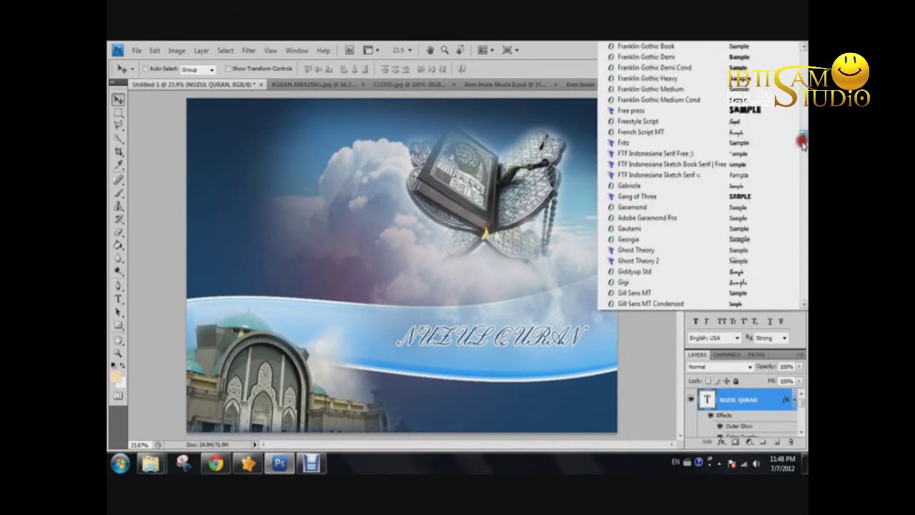
click(742, 250)
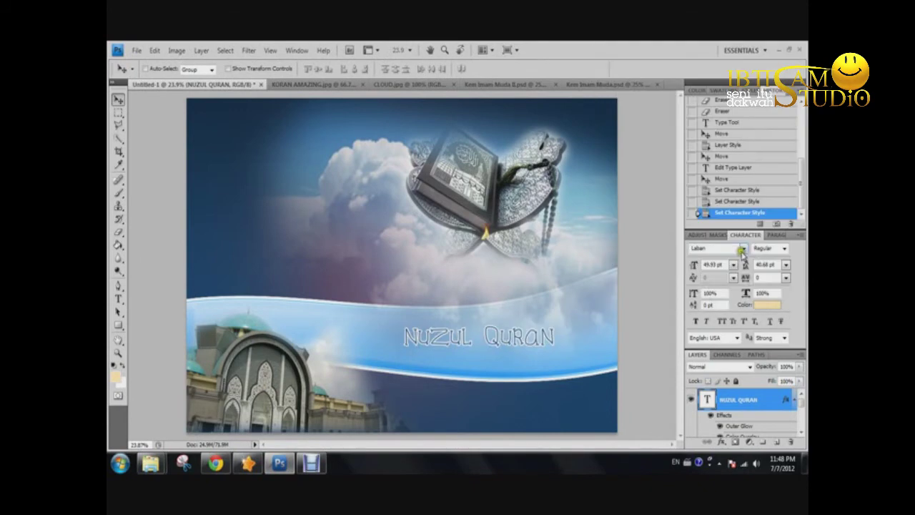
click(747, 249)
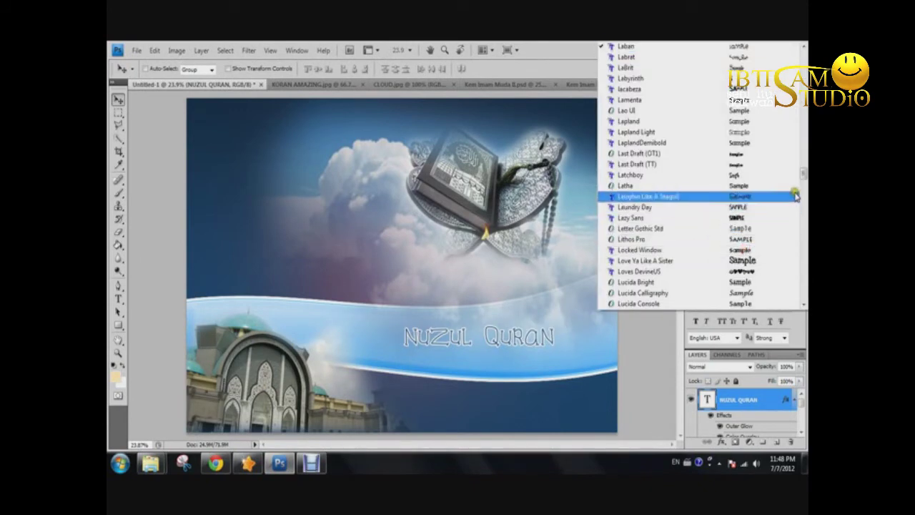
click(794, 191)
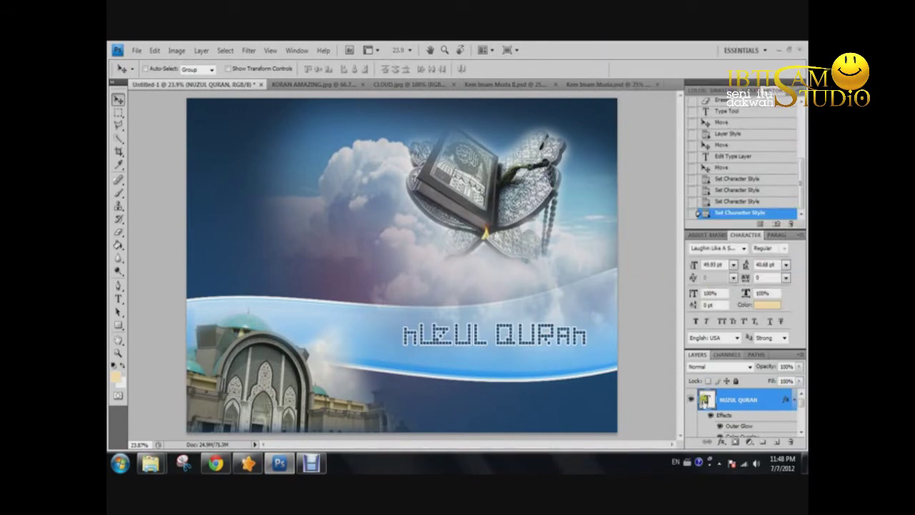
click(732, 265)
click(732, 297)
click(745, 250)
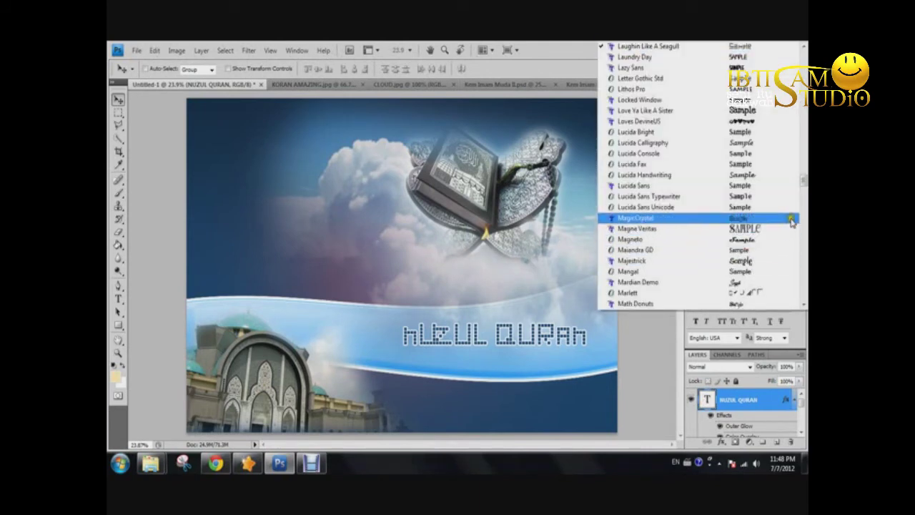
click(791, 218)
click(746, 249)
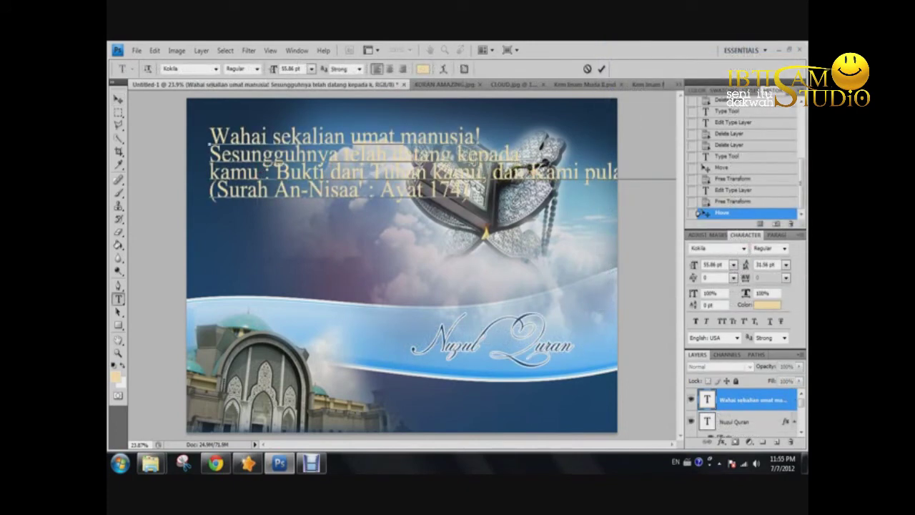
Break the verse into shorter lines after 'dan', 'kepada', 'yang' and 'dan', then commit the text.
key(Return)
key(Return)
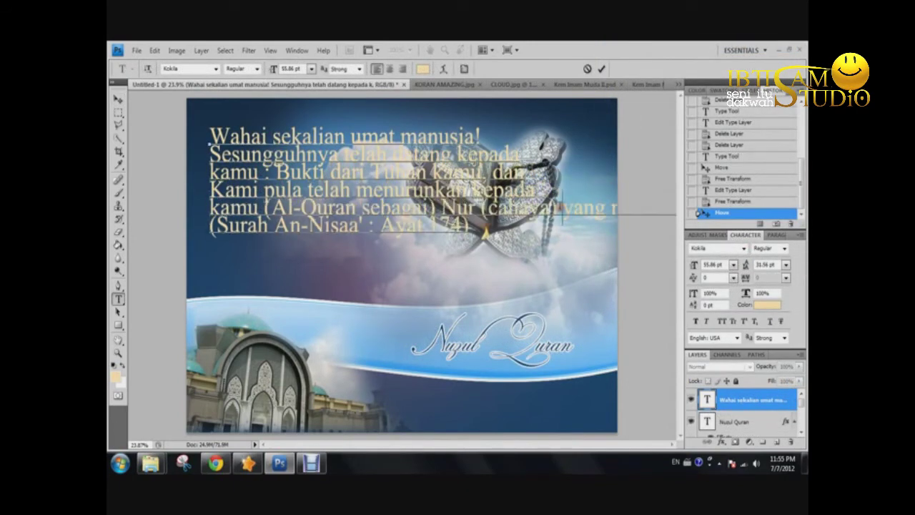
key(Return)
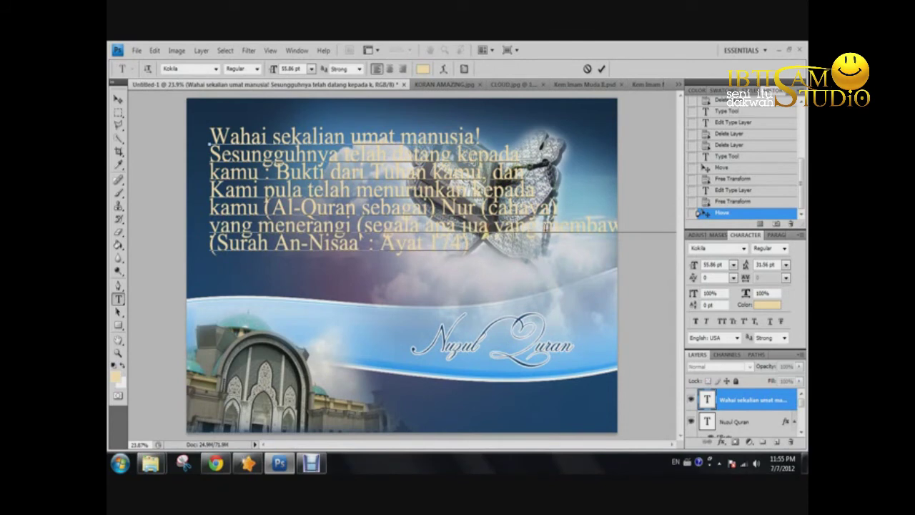
text(a kejayaan di dunia ini dan kebahagia)
key(Return)
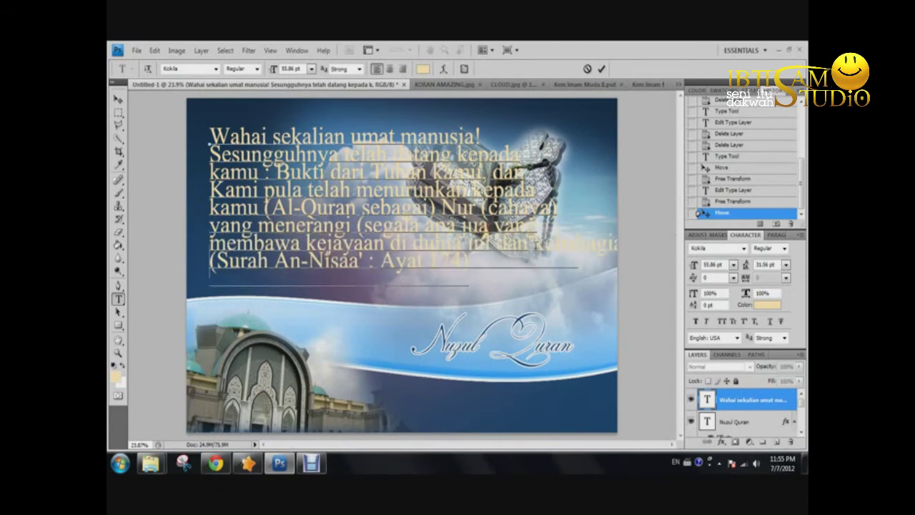
key(Return)
key(ctrl+Return)
Scale the verse text block down to about 47% and drag the ibtisam2 logo into the wallpaper.
key(ctrl+t)
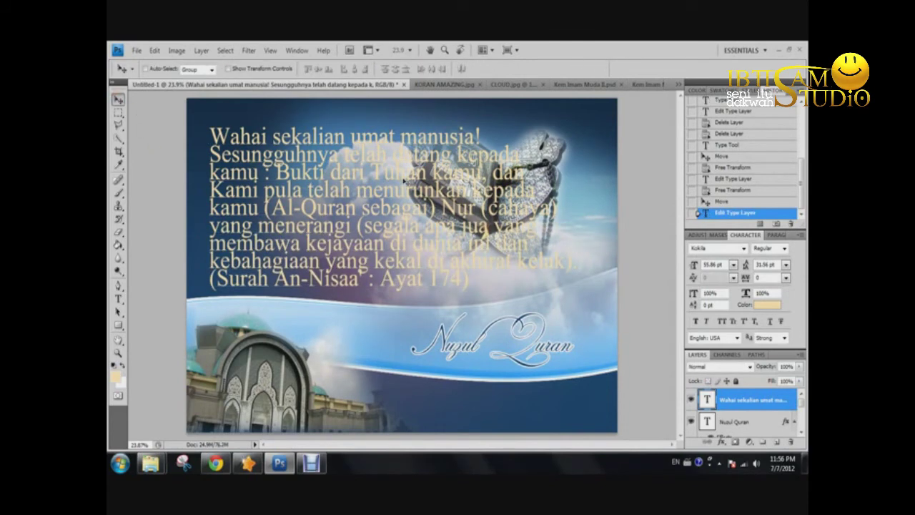
drag(578, 288, 366, 234)
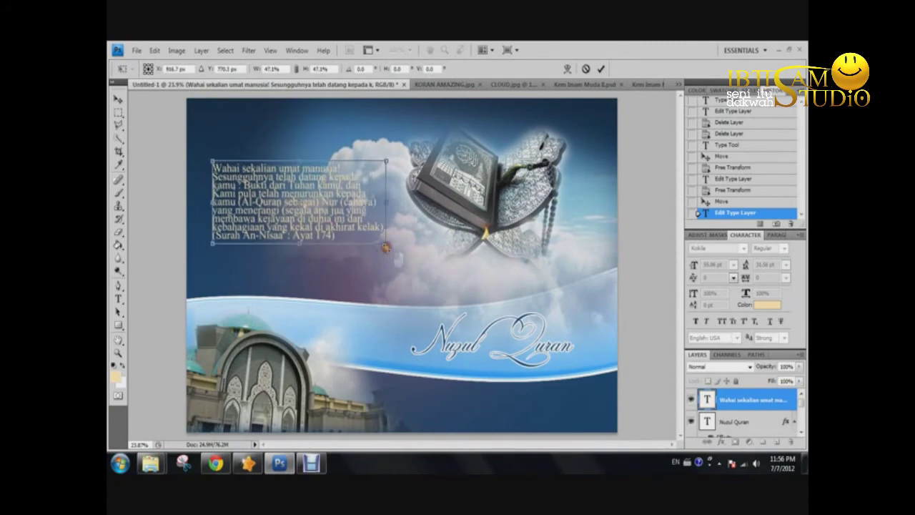
double_click(707, 399)
click(743, 246)
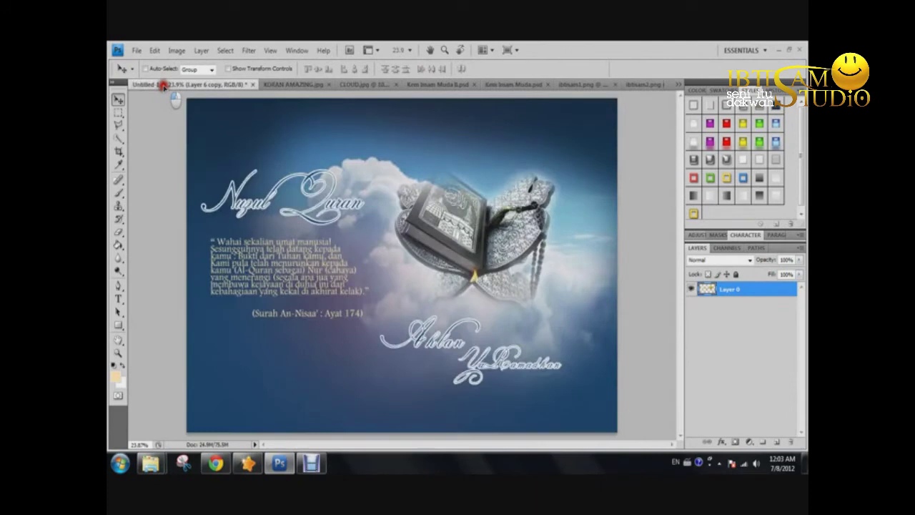
drag(175, 100, 316, 337)
Shrink the studio logo to 22.4% below the verse and Alt-drag a flare copy toward Ramadhan.
key(ctrl+t)
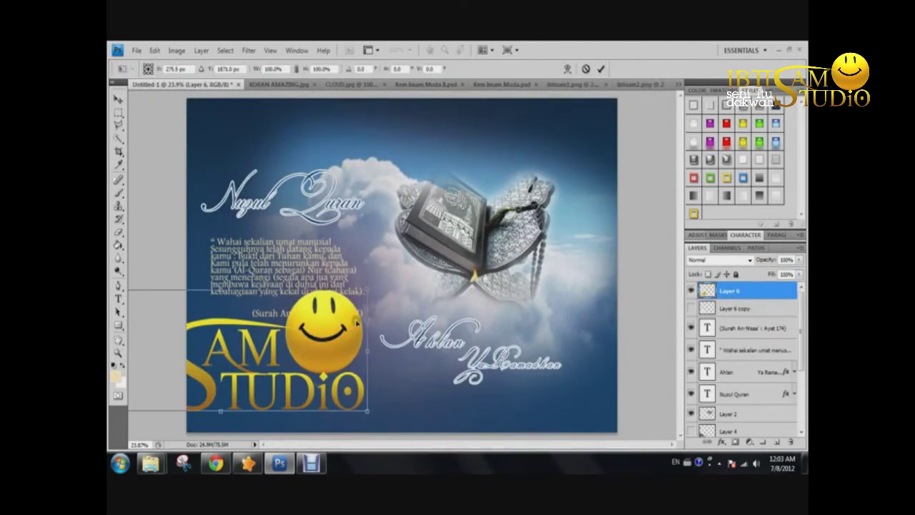
drag(369, 289, 255, 336)
mouse_move(221, 365)
mouse_down()
mouse_move(458, 301)
mouse_move(408, 313)
mouse_up()
drag(400, 344, 324, 364)
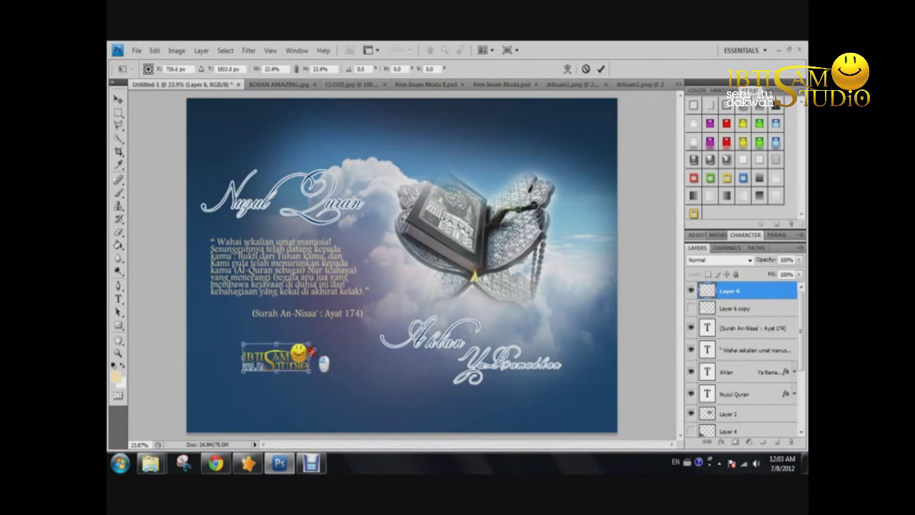
mouse_move(286, 354)
mouse_down()
mouse_move(440, 366)
mouse_move(442, 358)
mouse_move(551, 386)
mouse_up()
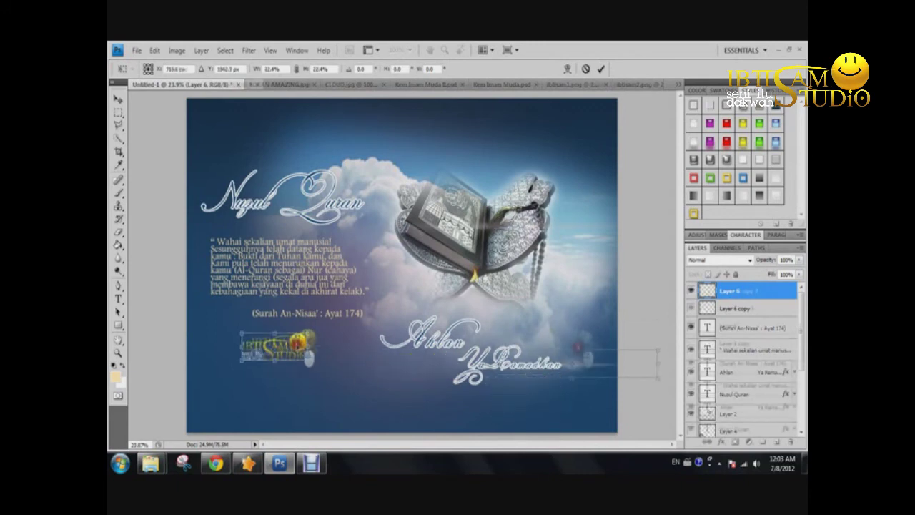
mouse_move(463, 346)
mouse_down()
mouse_move(532, 368)
mouse_move(342, 209)
mouse_move(291, 355)
mouse_up()
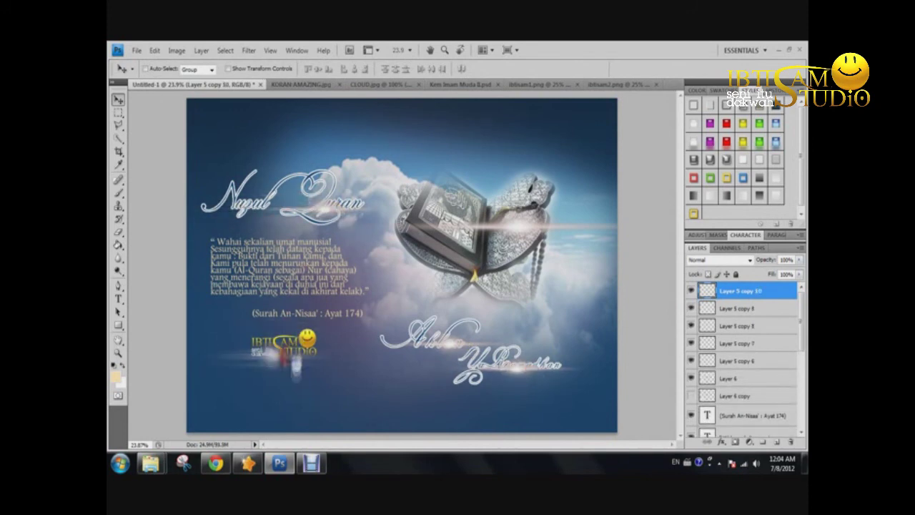
Lower the flare opacity to 73% and stretch a duplicate flare streak across the verse text.
drag(799, 260, 762, 274)
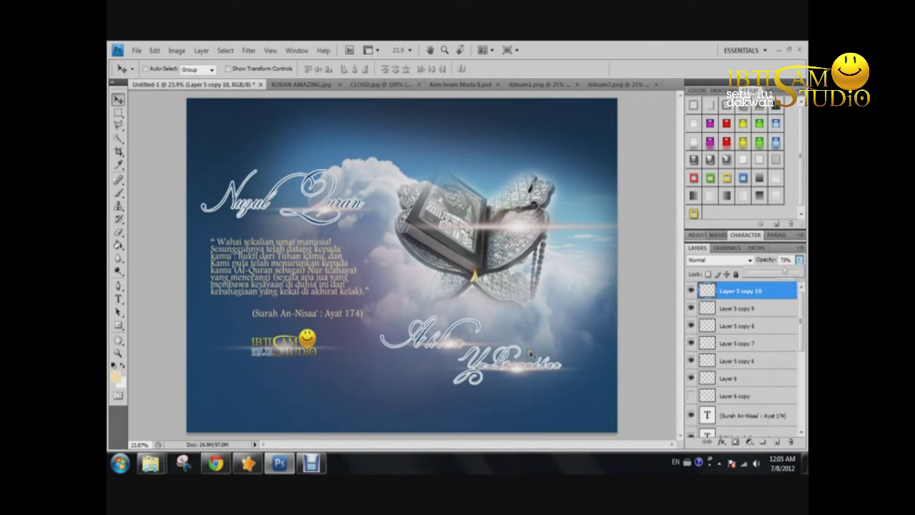
mouse_move(293, 349)
mouse_down()
mouse_move(386, 270)
mouse_move(330, 275)
mouse_up()
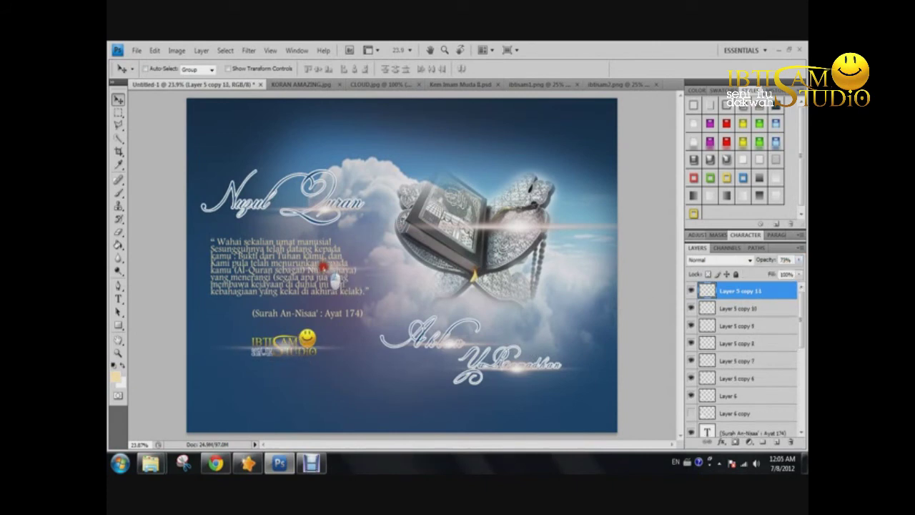
mouse_move(397, 268)
mouse_down()
mouse_move(352, 282)
mouse_move(198, 279)
mouse_up()
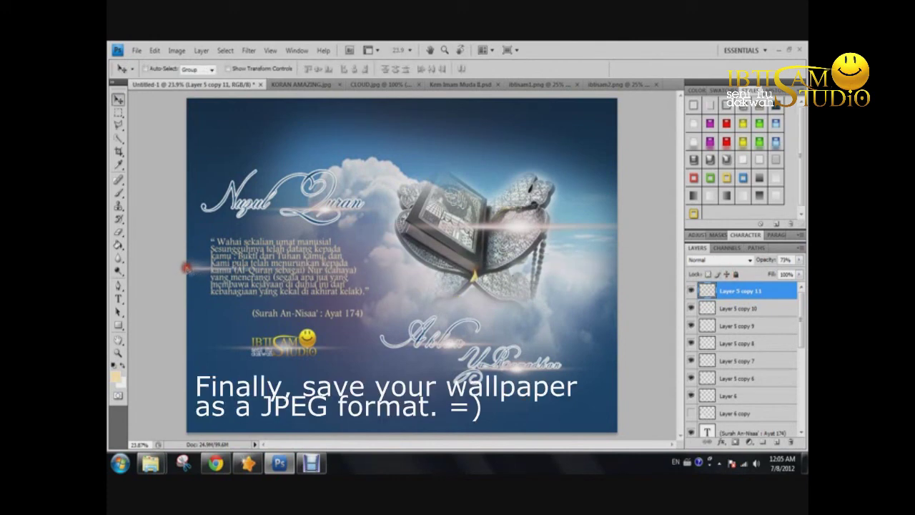
key(alt+bracketleft)
drag(386, 265, 373, 265)
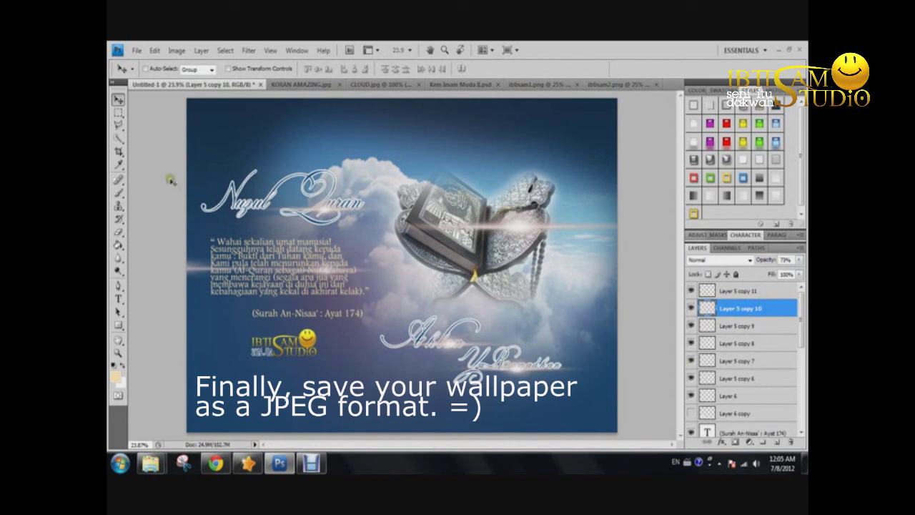
Save the wallpaper as a JPEG named 'NUZUL QURAN' at maximum quality.
click(136, 50)
click(189, 188)
text(NUZUL QURAN)
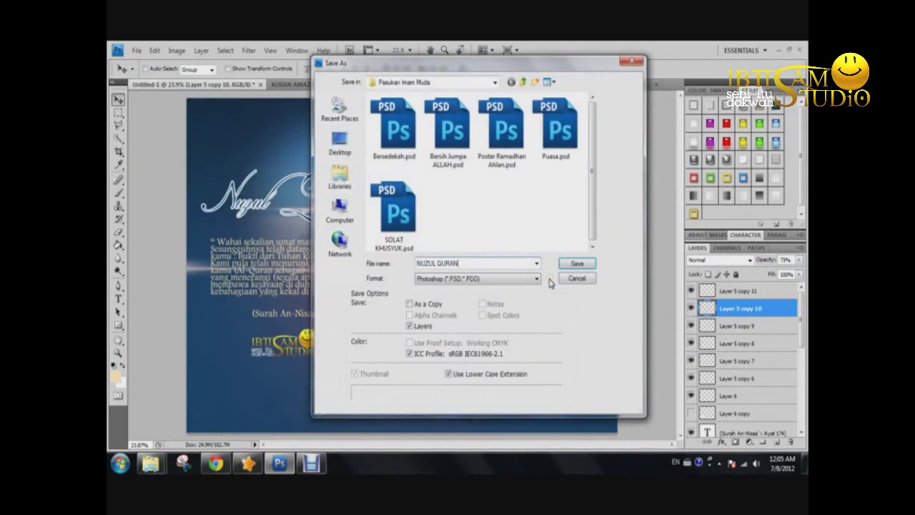
click(137, 50)
click(190, 203)
click(491, 262)
click(507, 351)
click(575, 265)
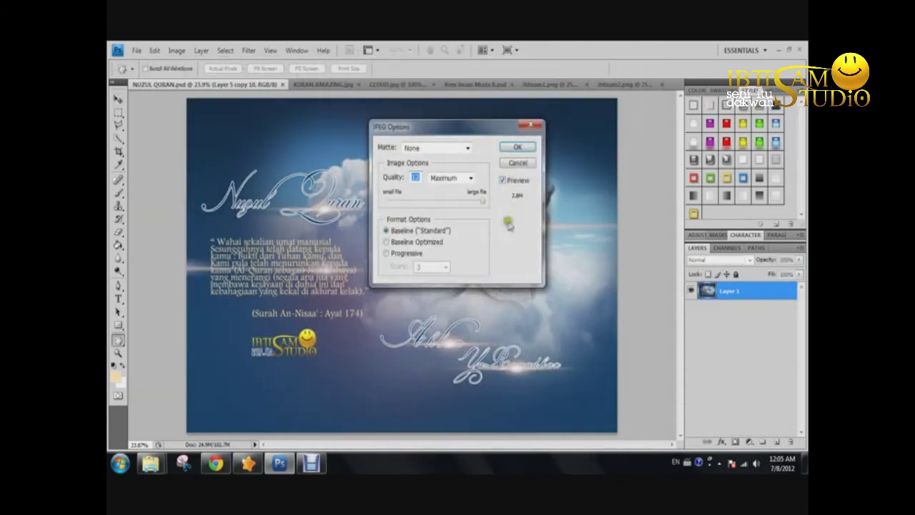
click(517, 147)
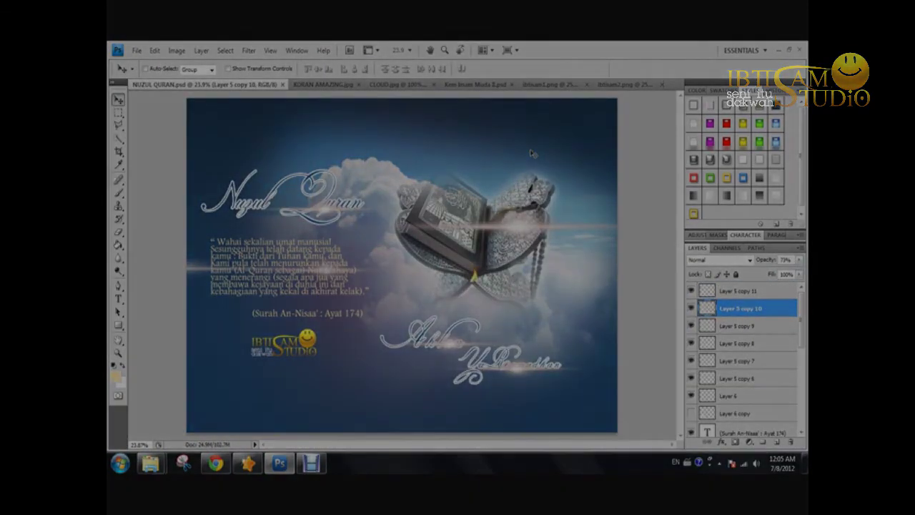